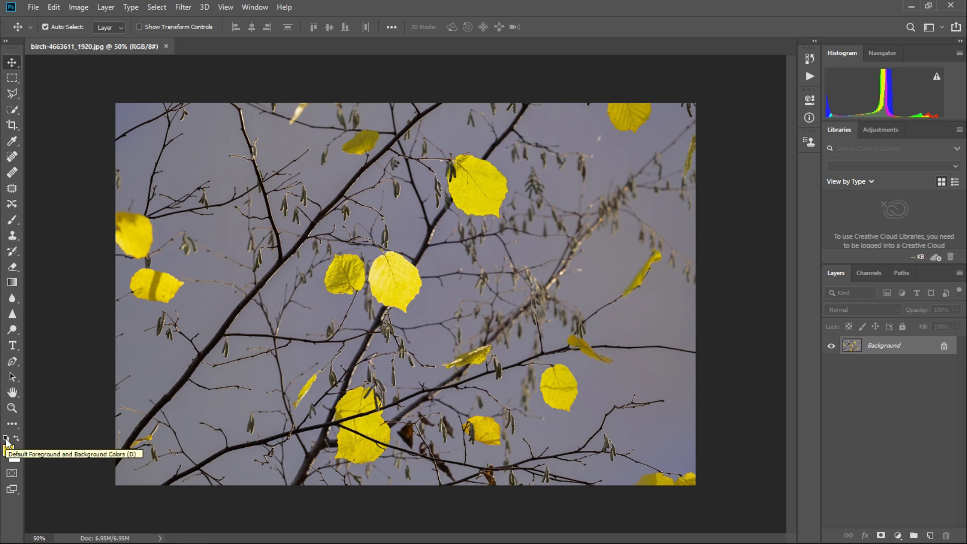
# Step: Reset the working colours to the default black foreground and white background
pyautogui.click(6, 439)
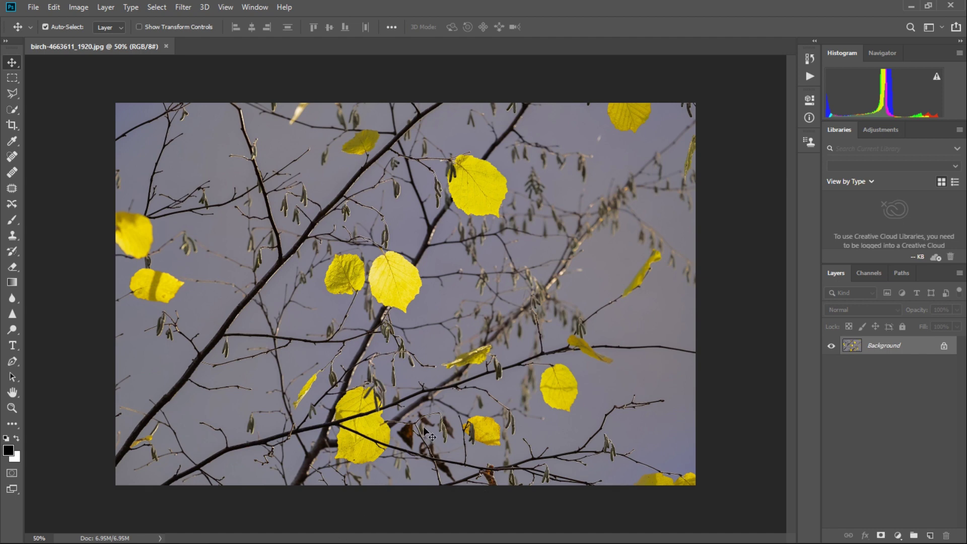
# Step: Open Select > Color Range on the birch photo, sampling the yellow leaves at fuzziness 40
pyautogui.click(157, 7)
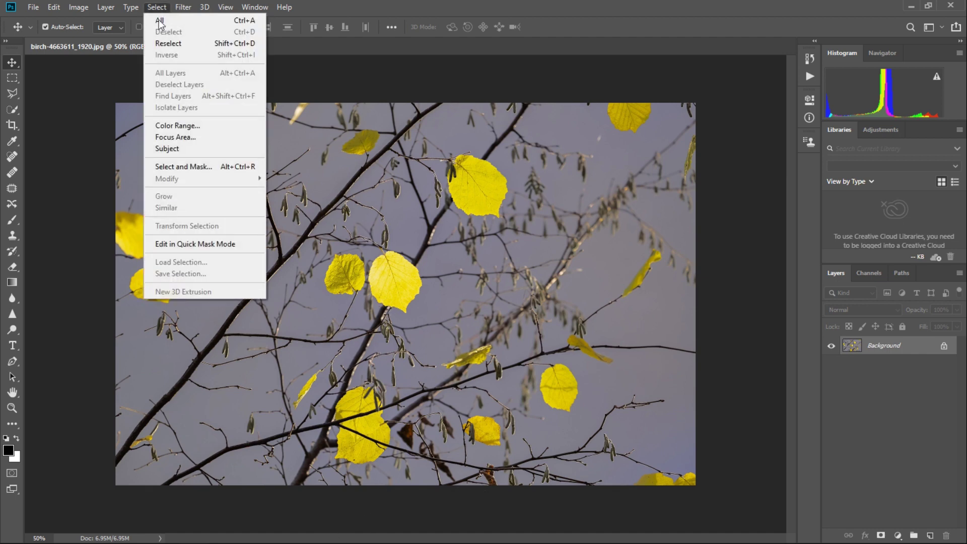
pyautogui.click(173, 127)
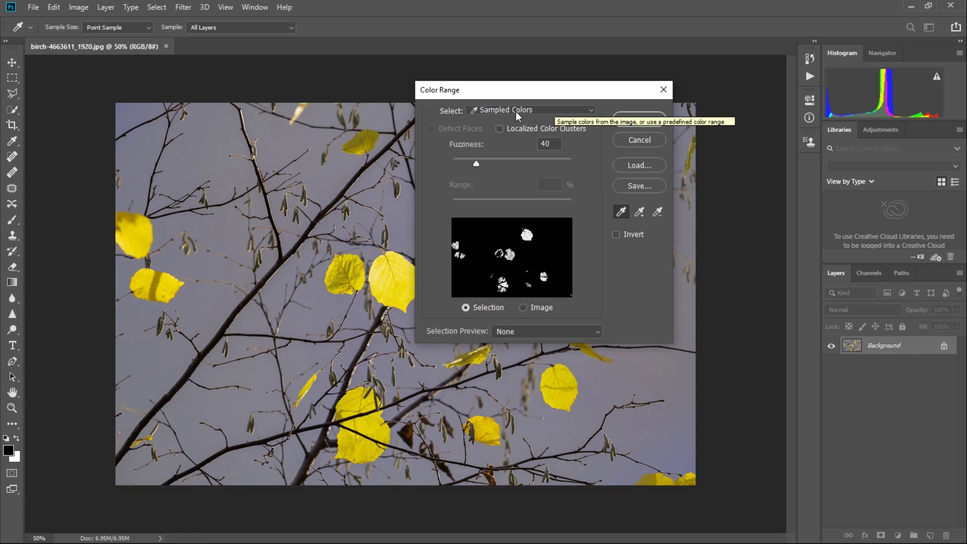
pyautogui.click(621, 212)
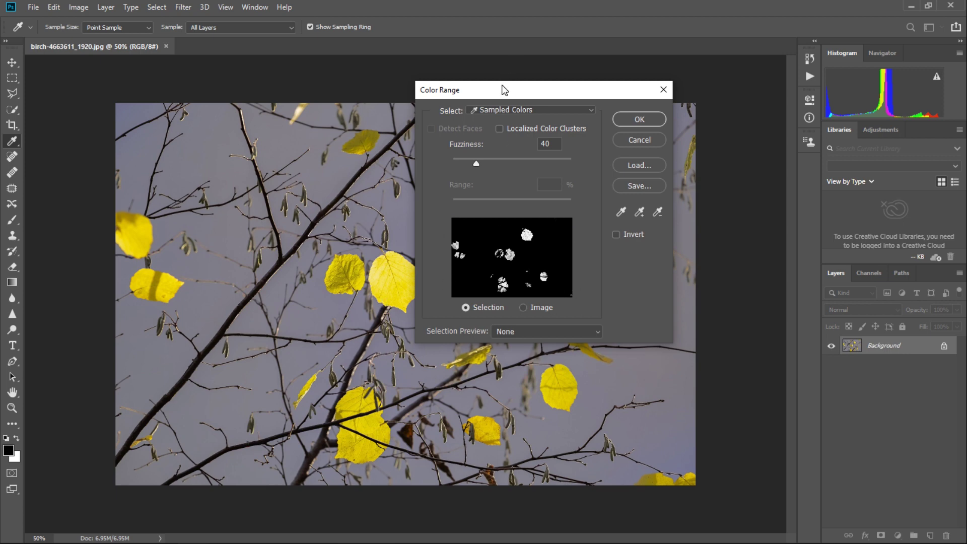
# Step: Drag the Color Range dialog to the right edge and toggle its preview between Image and Selection
pyautogui.moveTo(500, 91); pyautogui.dragTo(543, 84)
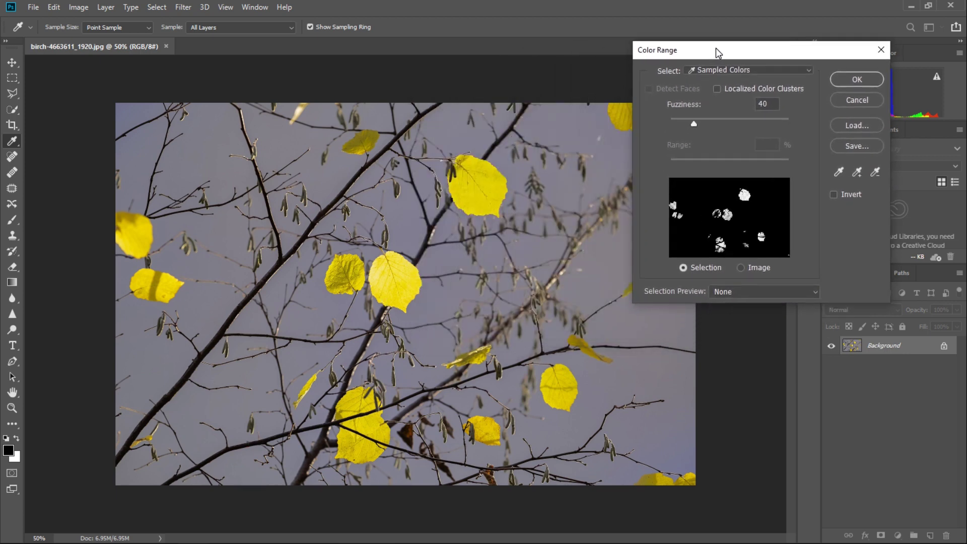
pyautogui.moveTo(544, 84)
pyautogui.mouseDown()
pyautogui.moveTo(633, 55)
pyautogui.moveTo(774, 34)
pyautogui.mouseUp()
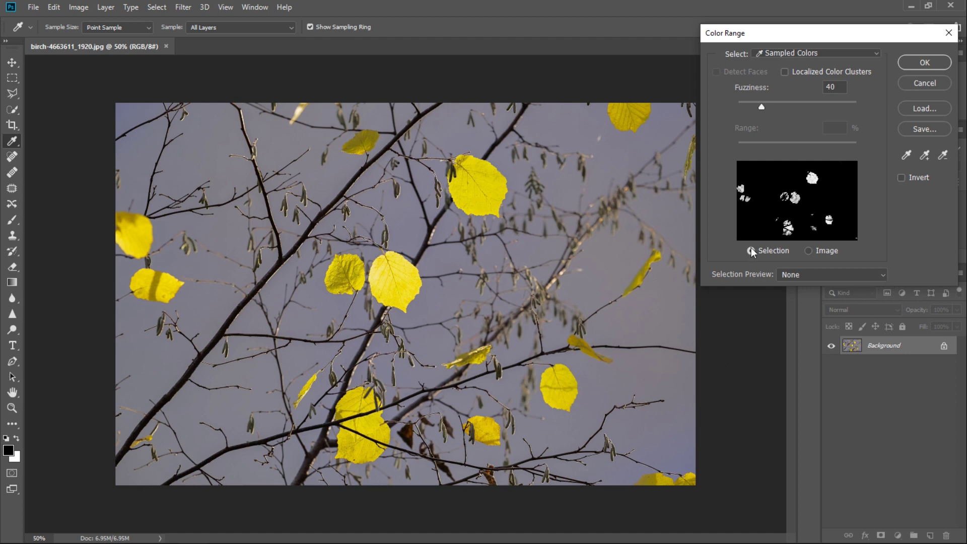
pyautogui.click(809, 251)
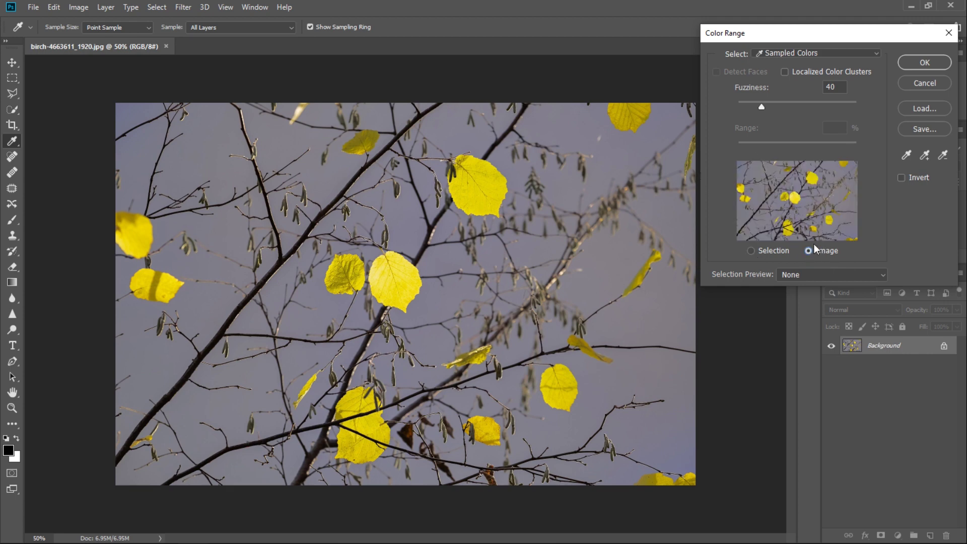
pyautogui.click(751, 251)
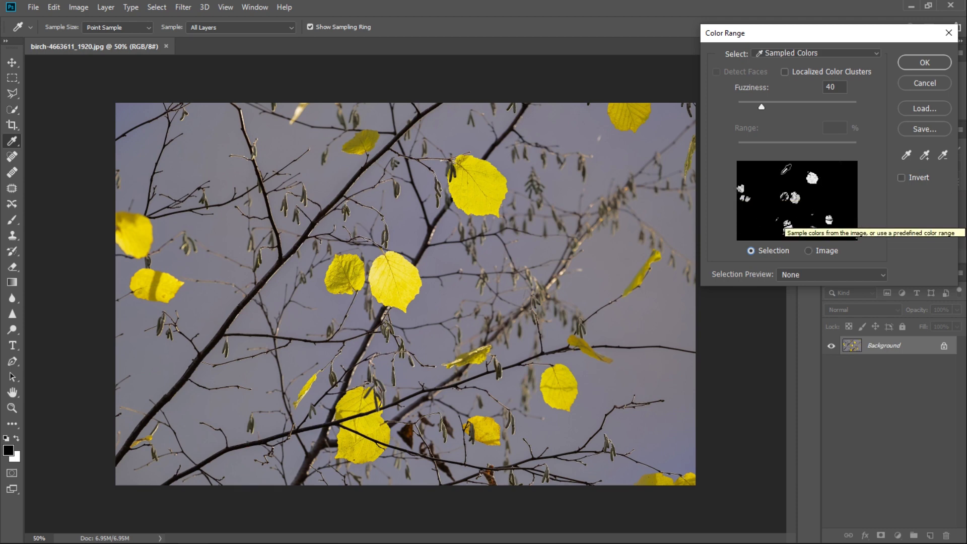
# Step: Sample a yellow leaf colour with the plain Color Range eyedropper
pyautogui.moveTo(837, 35); pyautogui.dragTo(829, 32)
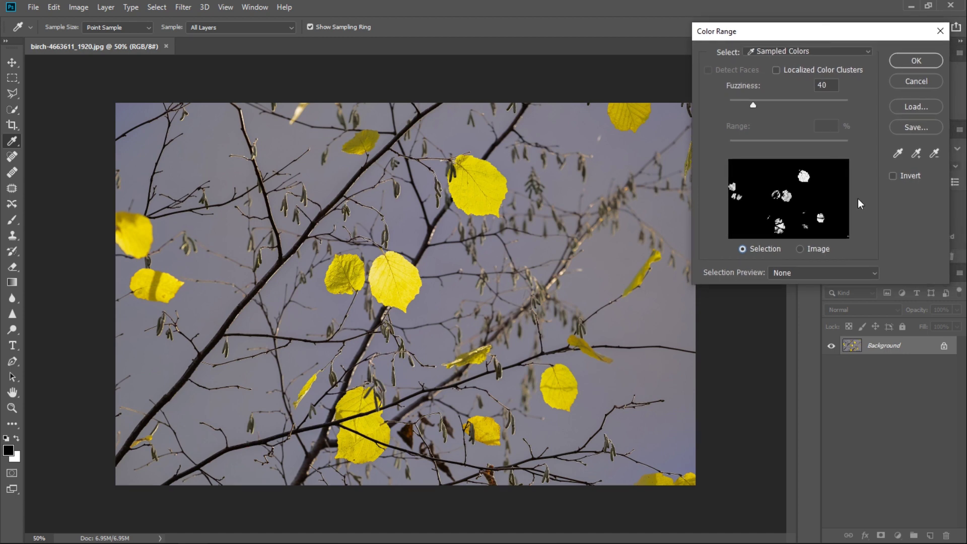
pyautogui.click(899, 157)
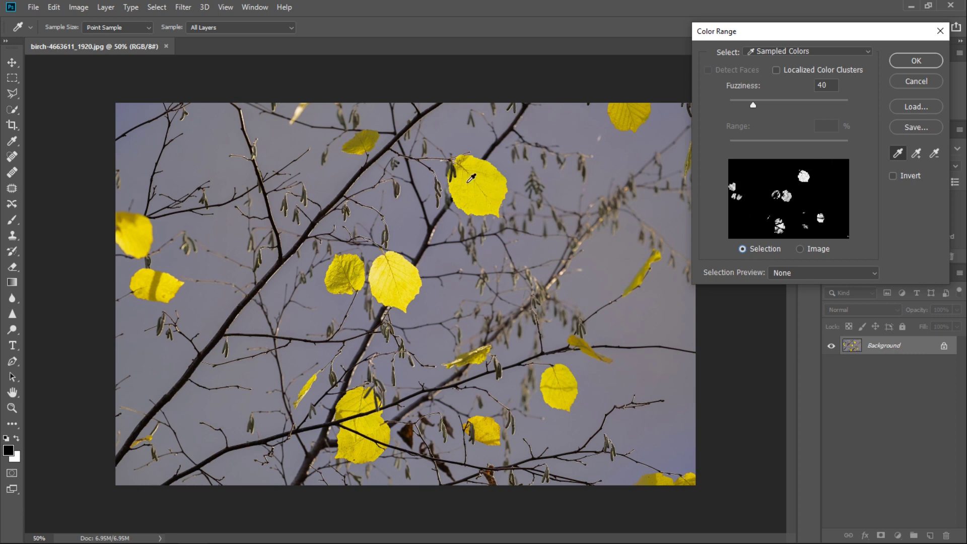
pyautogui.click(426, 245)
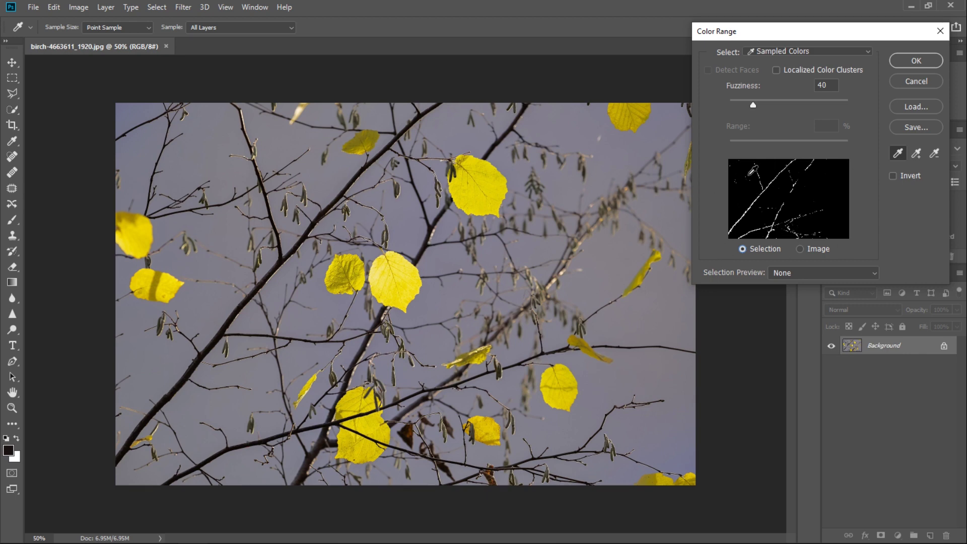
pyautogui.click(352, 266)
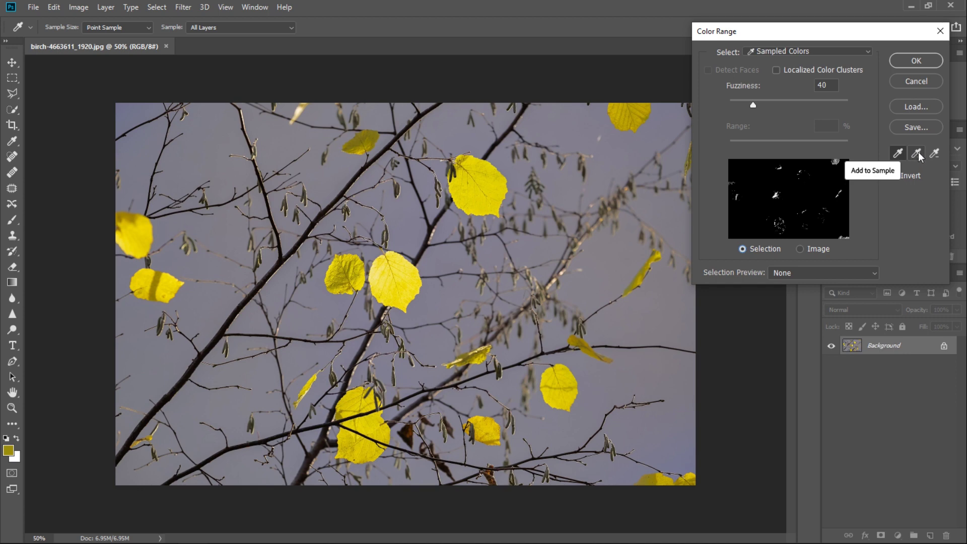
# Step: Add further yellow leaf and dark branch colours with the Add to Sample eyedropper
pyautogui.click(918, 155)
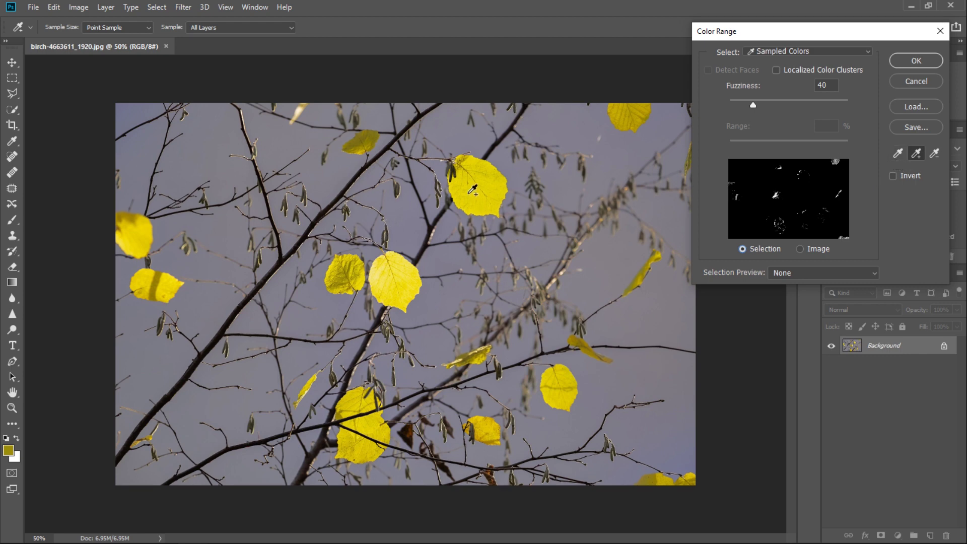
pyautogui.click(470, 193)
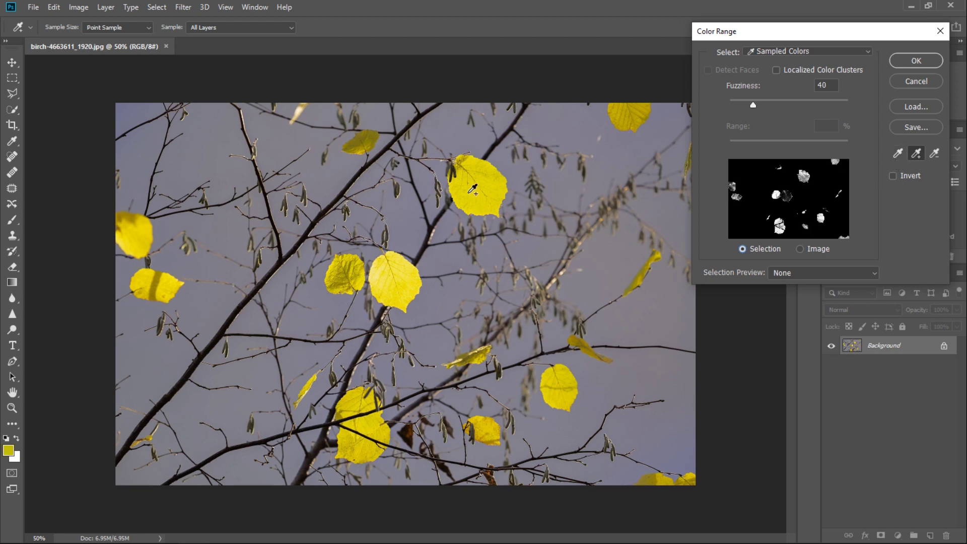
pyautogui.click(444, 216)
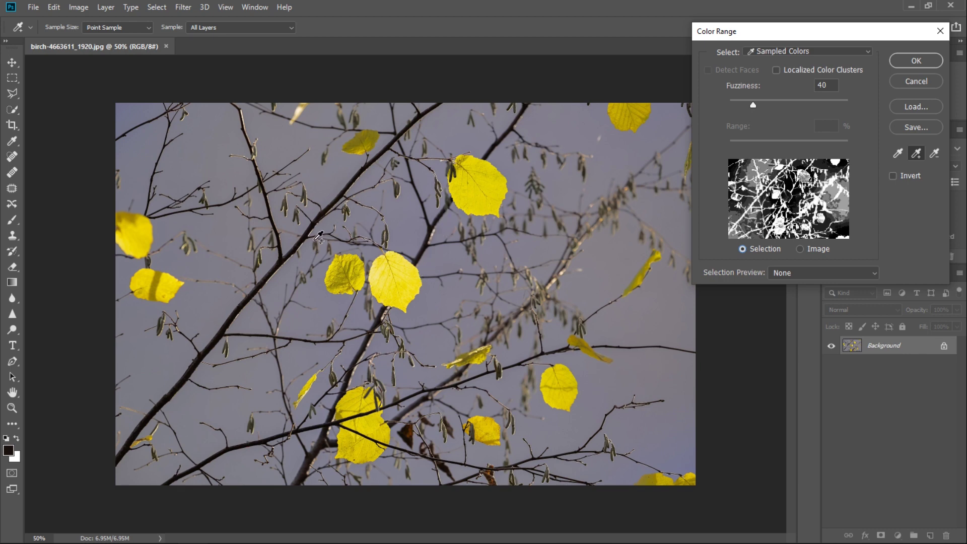
pyautogui.click(915, 162)
pyautogui.click(308, 387)
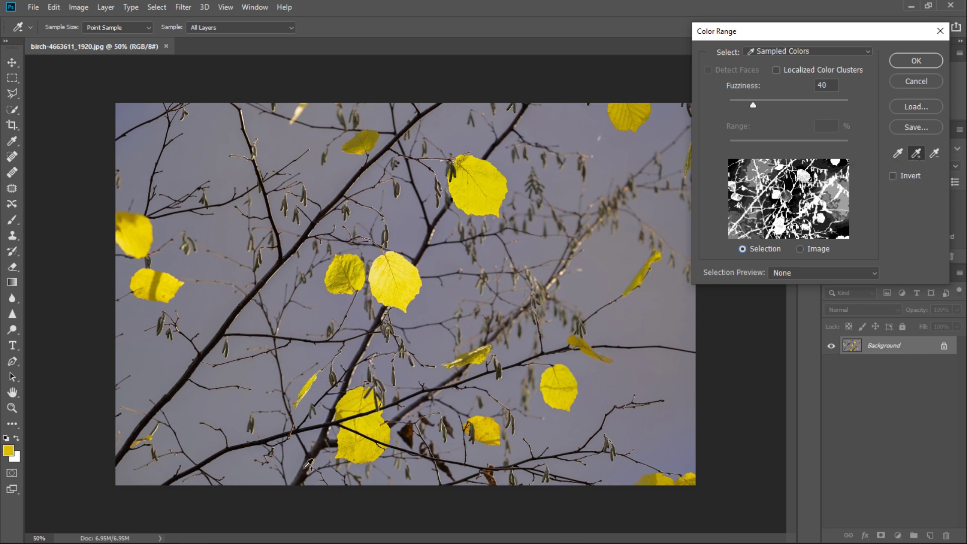
pyautogui.click(249, 446)
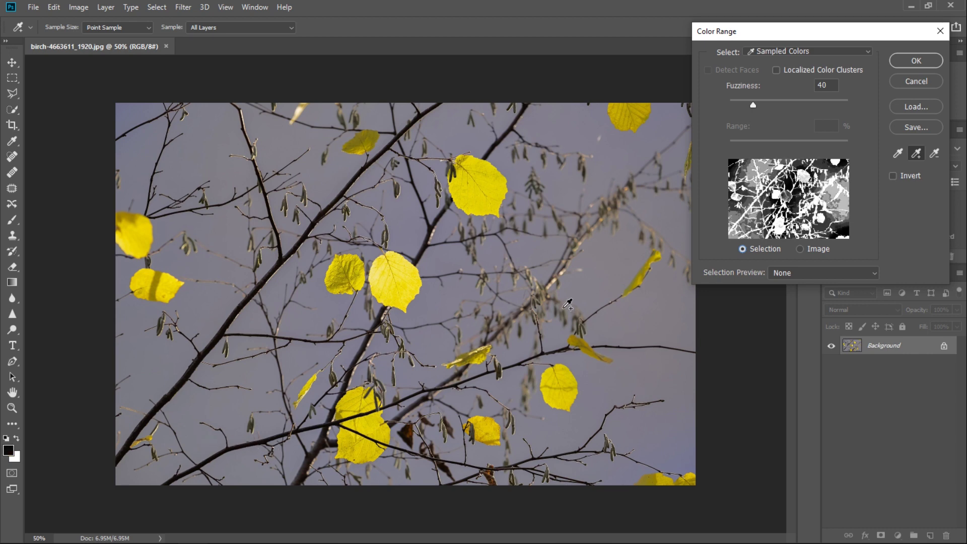
# Step: Subtract four leaf and branch spots with Subtract from Sample, pulling the yellow leaves out of the mask
pyautogui.click(937, 156)
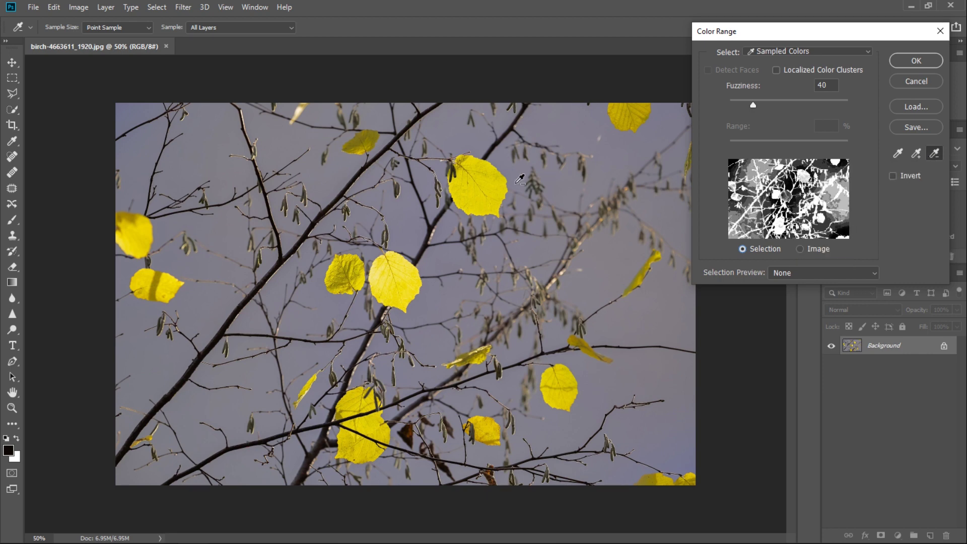
pyautogui.click(489, 193)
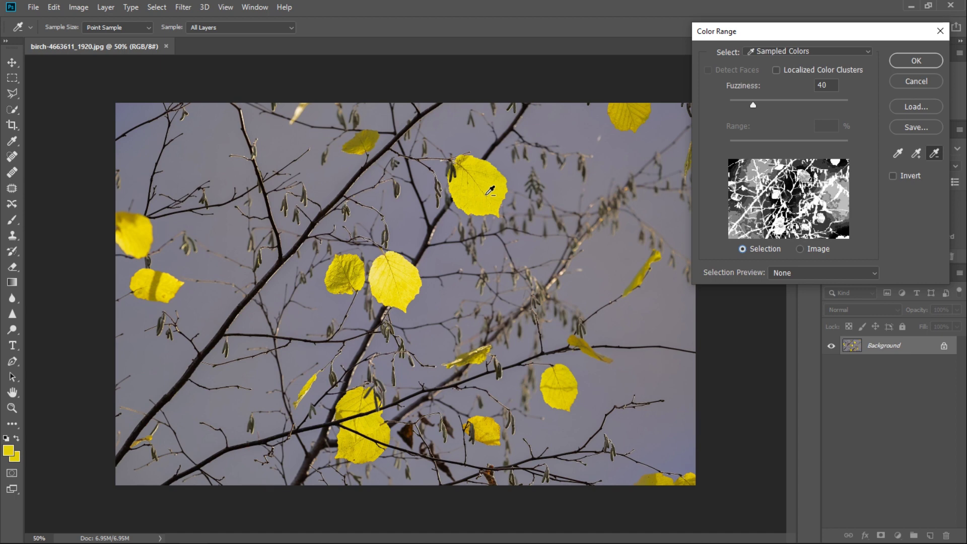
pyautogui.click(390, 270)
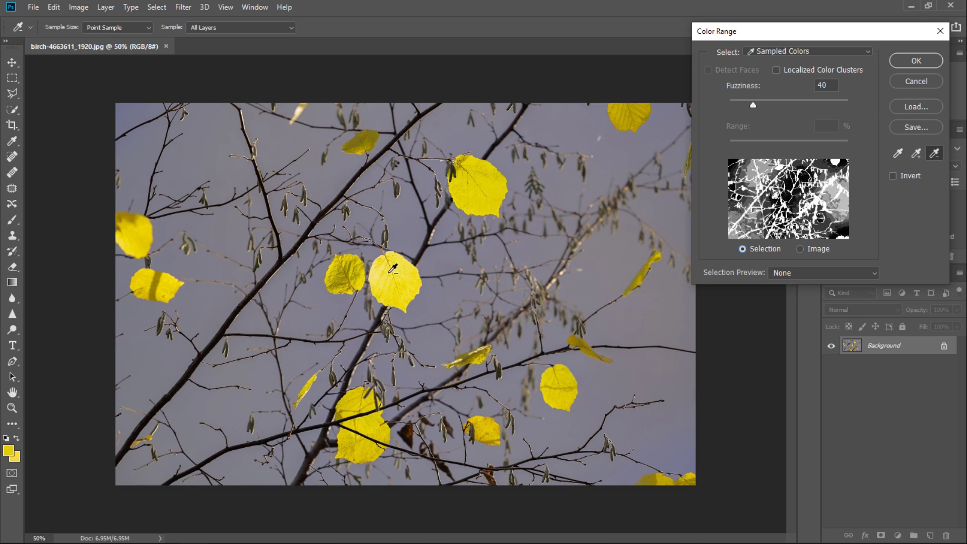
pyautogui.click(364, 348)
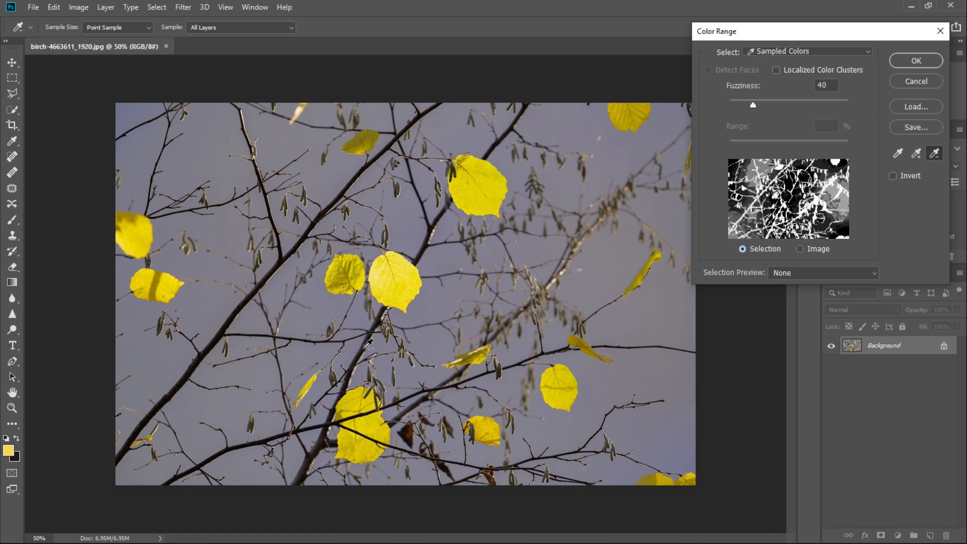
pyautogui.click(181, 384)
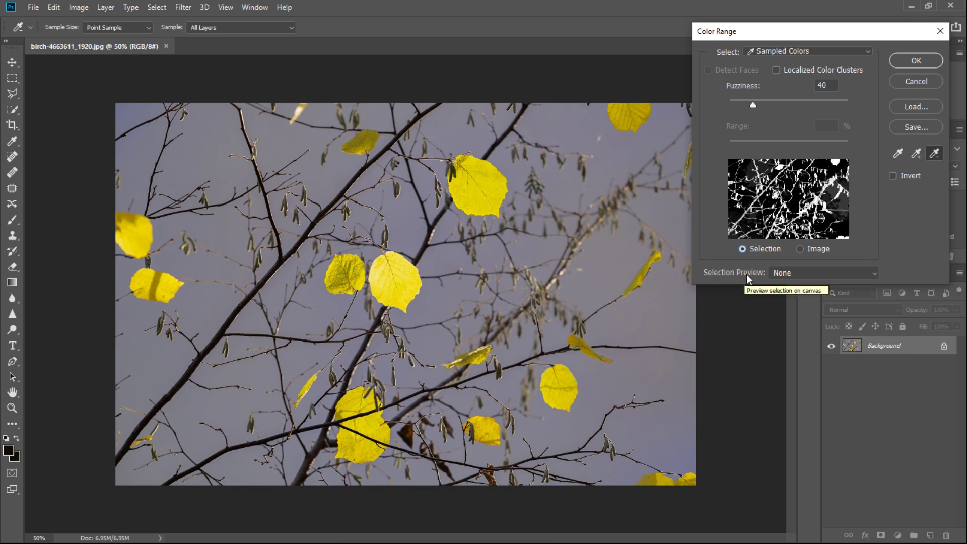
# Step: Preview the colour-range selection as Grayscale, then against Black Matte
pyautogui.click(806, 272)
pyautogui.click(796, 306)
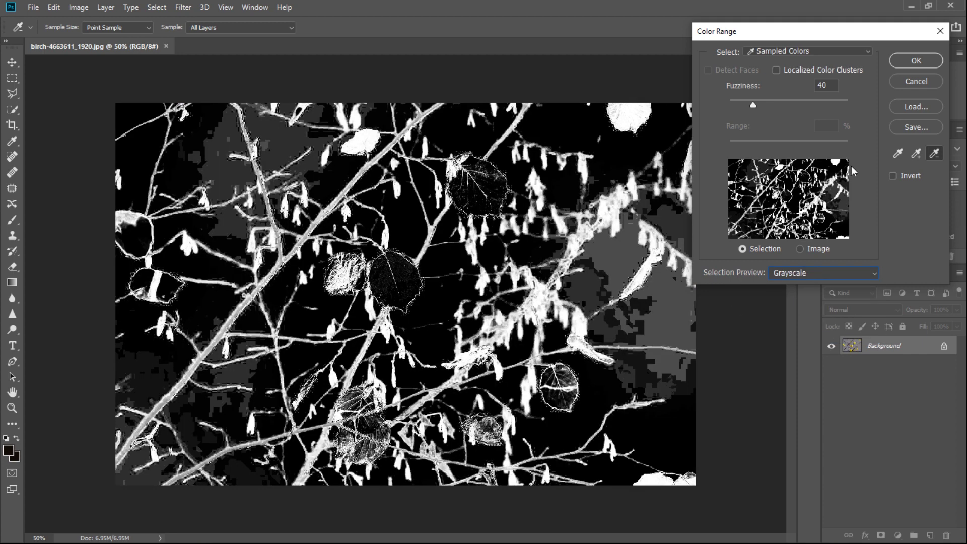
pyautogui.moveTo(821, 32); pyautogui.dragTo(822, 27)
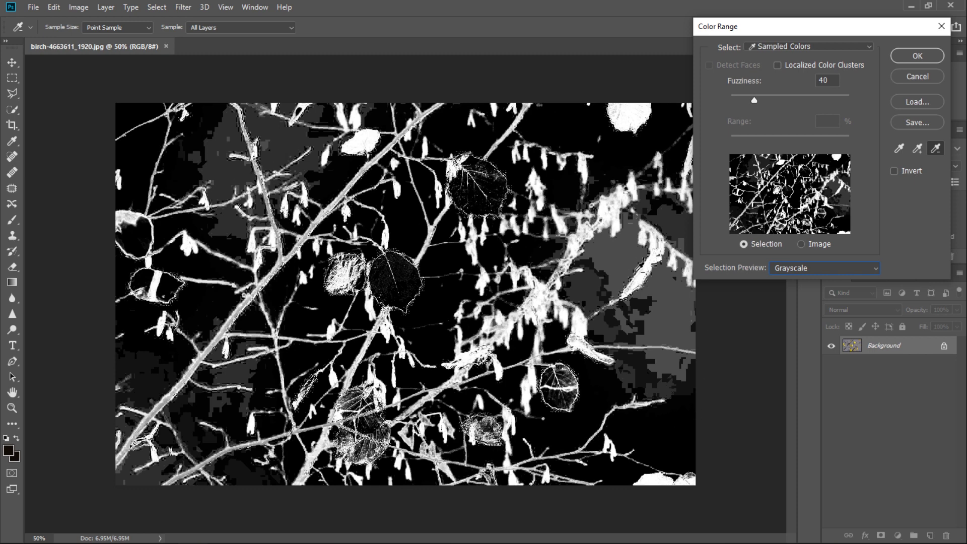
pyautogui.click(840, 268)
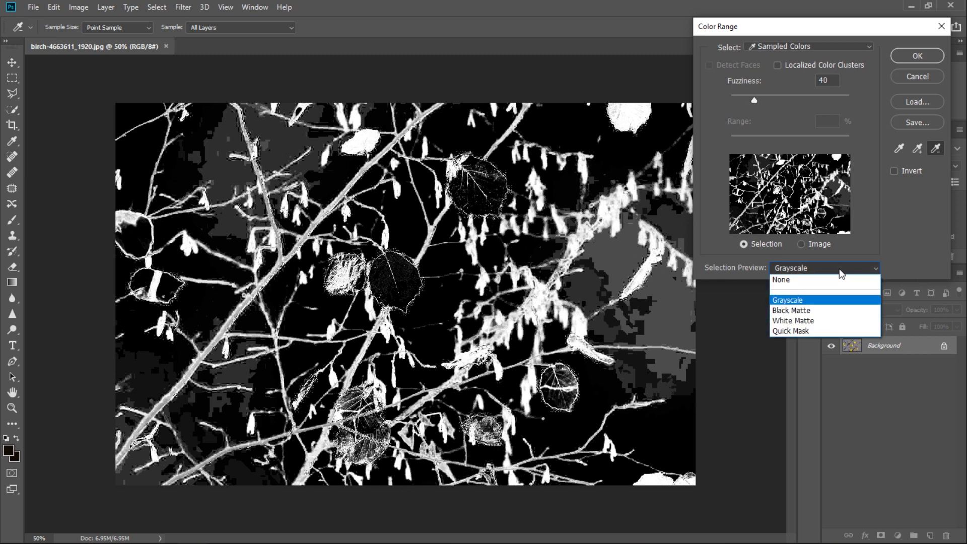
pyautogui.click(792, 309)
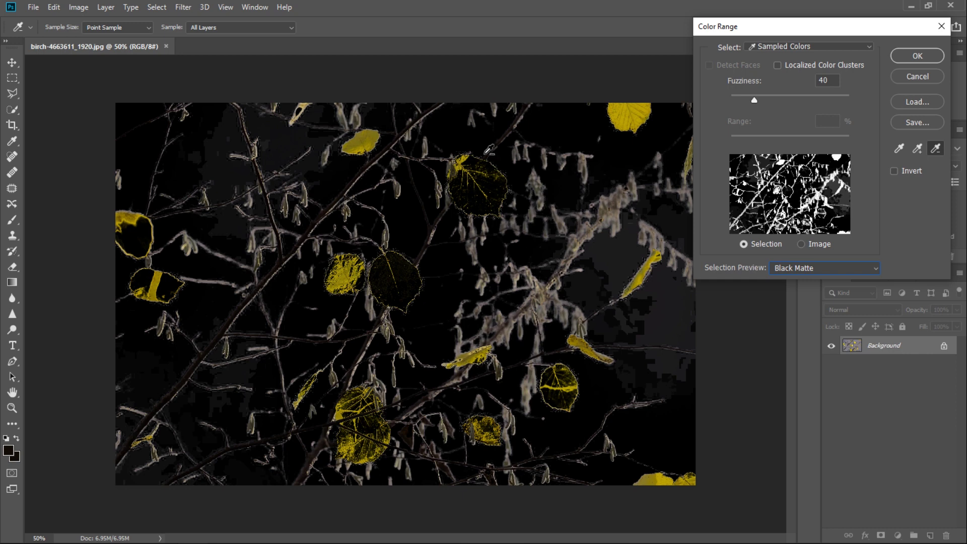
# Step: Cycle the preview through White Matte and Quick Mask, ending on Grayscale
pyautogui.click(836, 268)
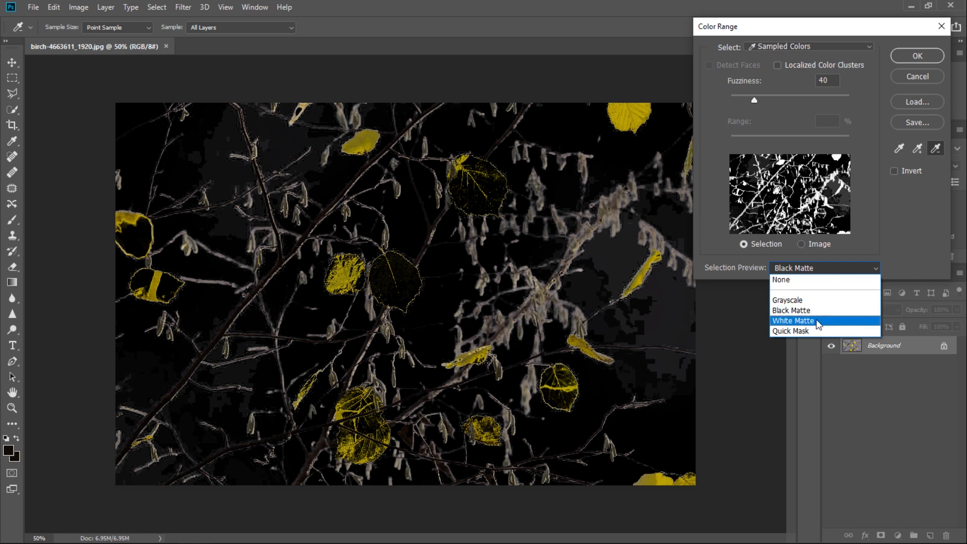
pyautogui.click(816, 320)
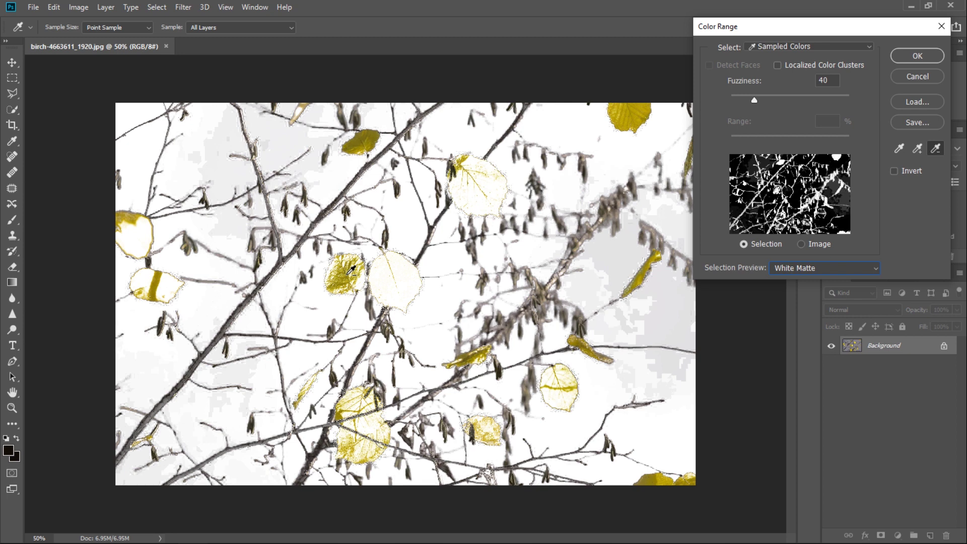
pyautogui.click(822, 270)
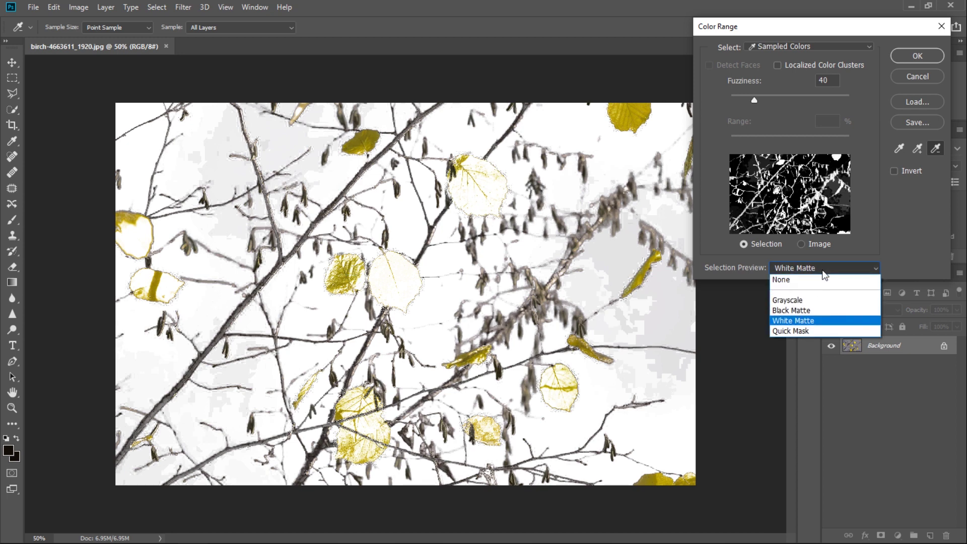
pyautogui.click(804, 333)
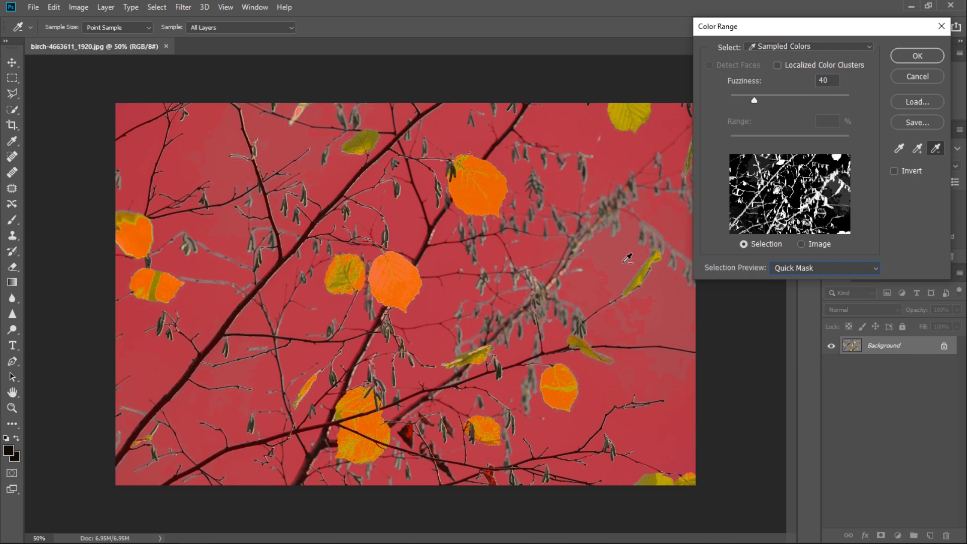
pyautogui.click(811, 268)
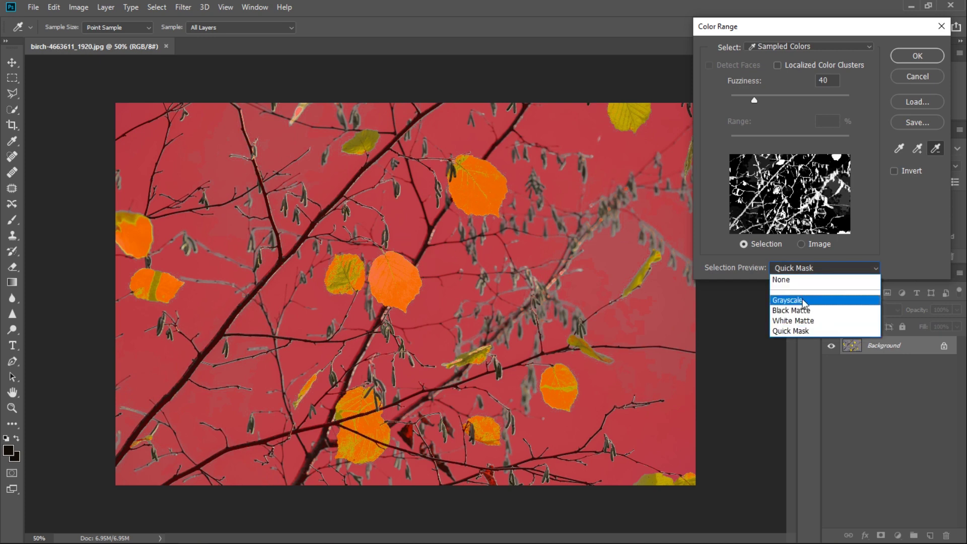
pyautogui.click(804, 301)
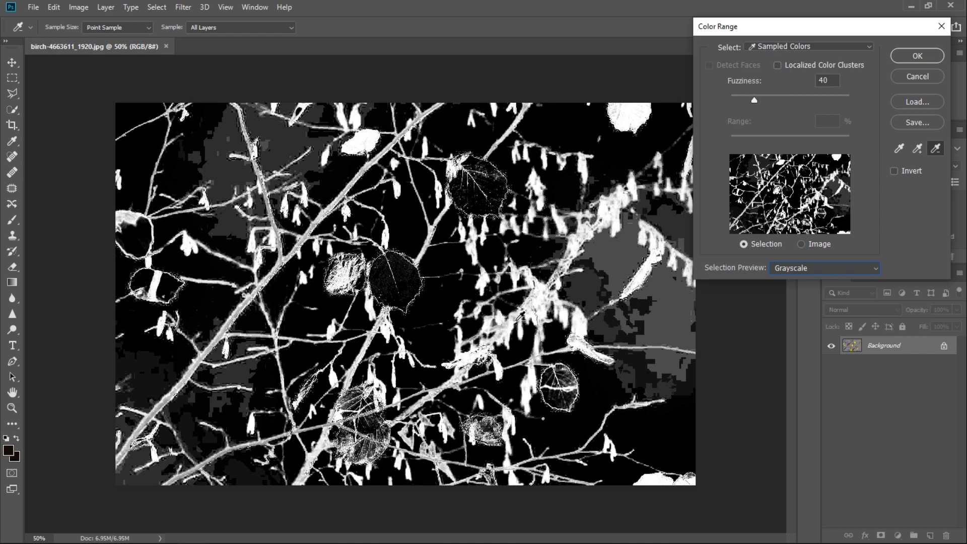
pyautogui.hotkey('ctrl', '+')
pyautogui.hotkey('ctrl', '+')
pyautogui.hotkey('ctrl', '+')
pyautogui.hotkey('ctrl', '+')
pyautogui.hotkey('ctrl', '-')
pyautogui.hotkey('ctrl', '-')
pyautogui.hotkey('ctrl', '-')
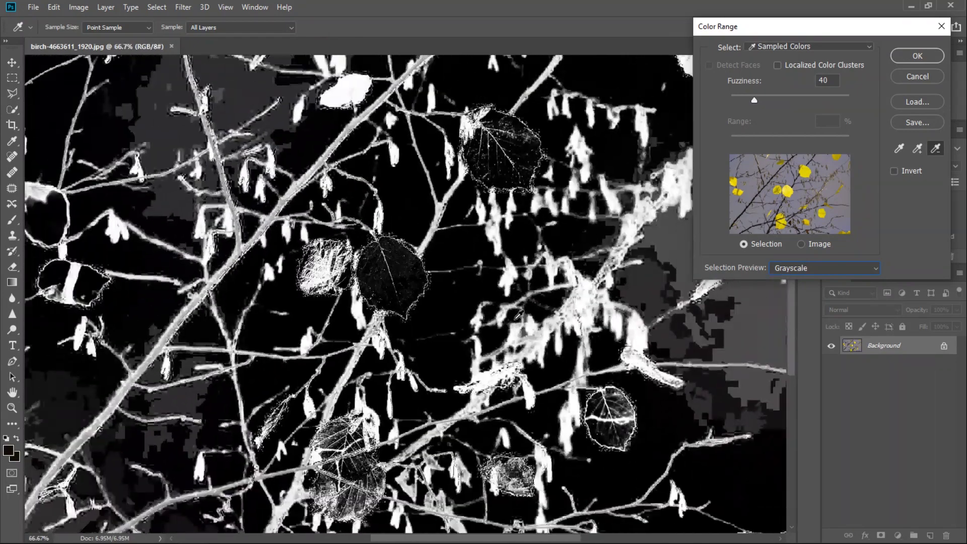
pyautogui.hotkey('ctrl', '-')
pyautogui.hotkey('ctrl', '+')
pyautogui.hotkey('ctrl', '+')
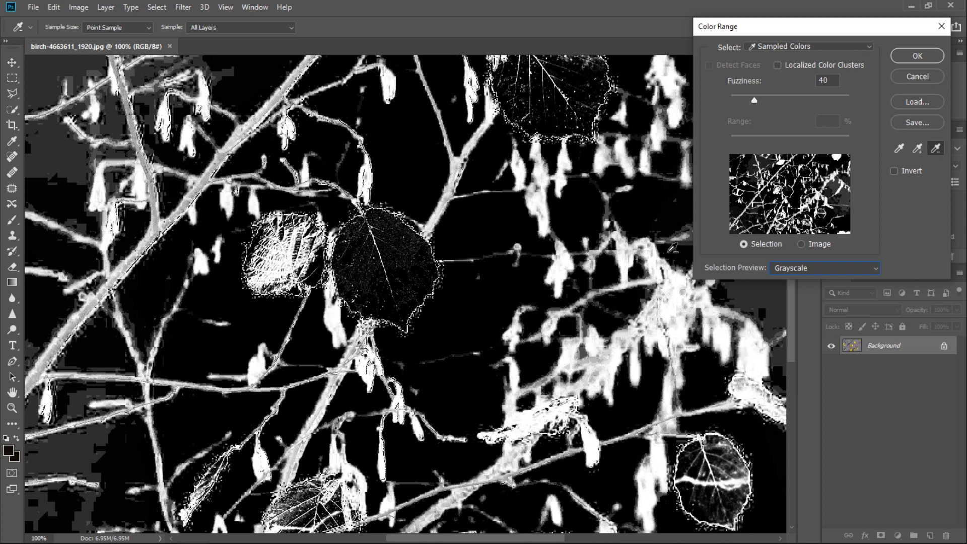
pyautogui.hotkey('ctrl', '-')
pyautogui.hotkey('ctrl', '-')
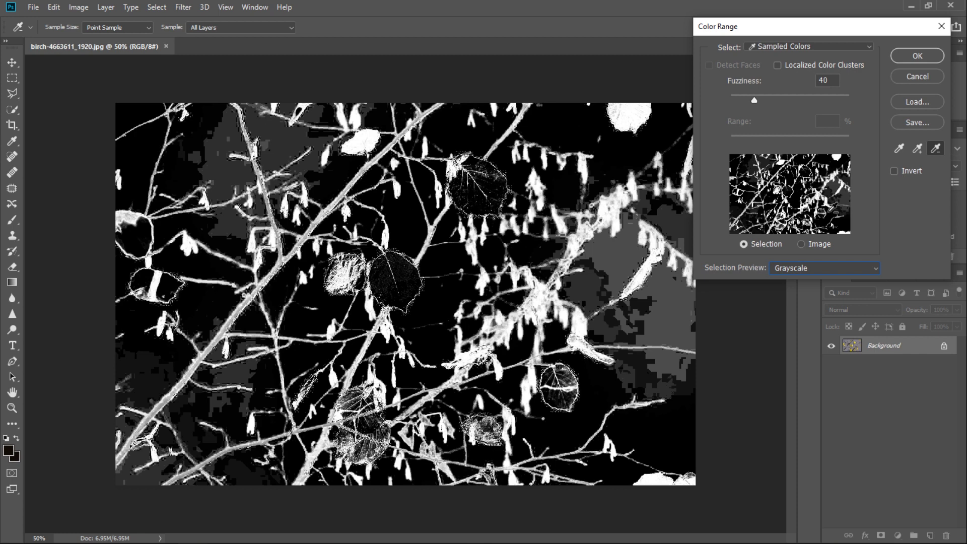
# Step: Sample the pale sky with the plain eyedropper and preview it against Black Matte, then White Matte
pyautogui.click(900, 148)
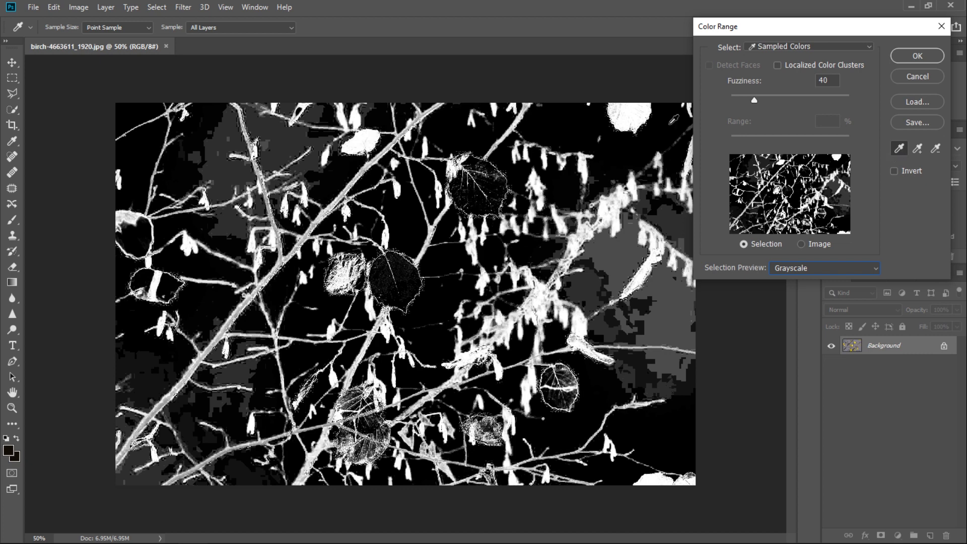
pyautogui.click(559, 127)
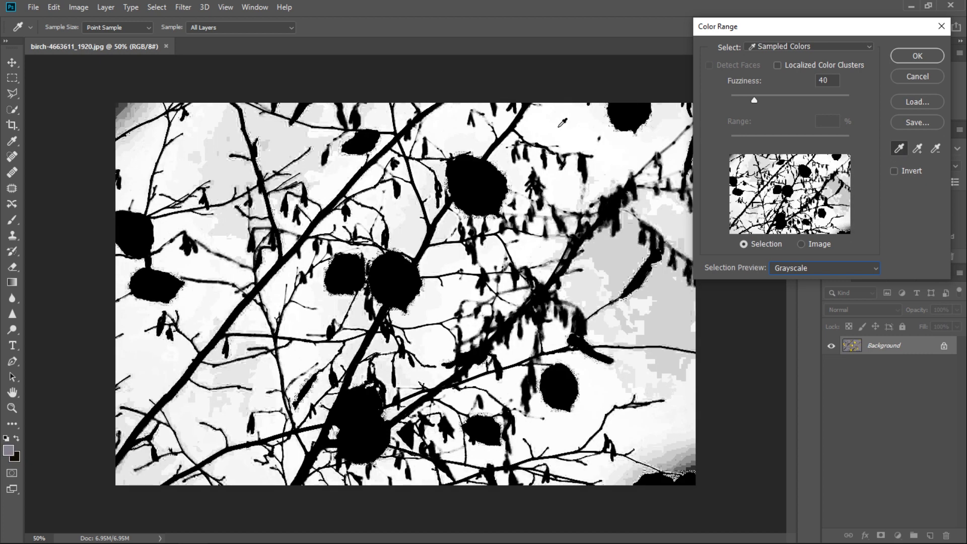
pyautogui.click(824, 268)
pyautogui.click(804, 311)
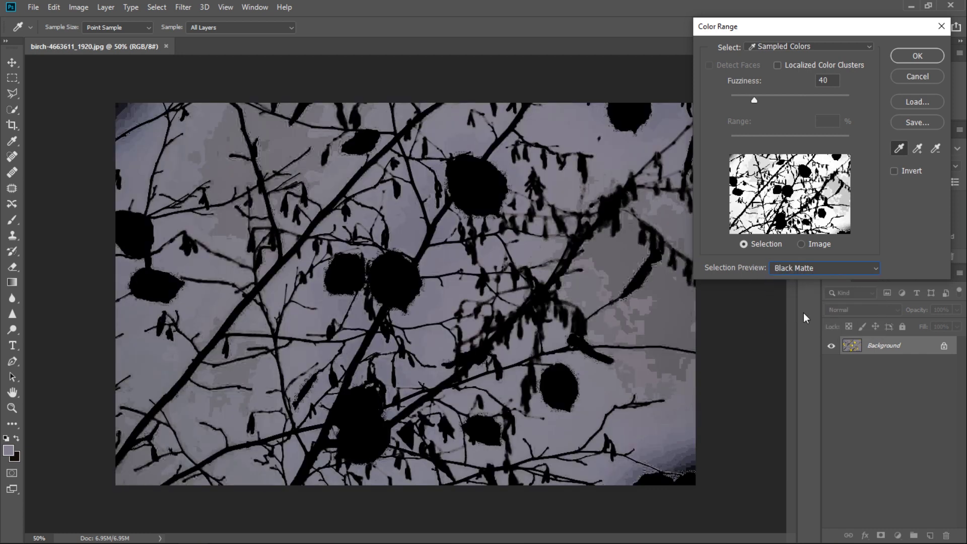
pyautogui.click(823, 264)
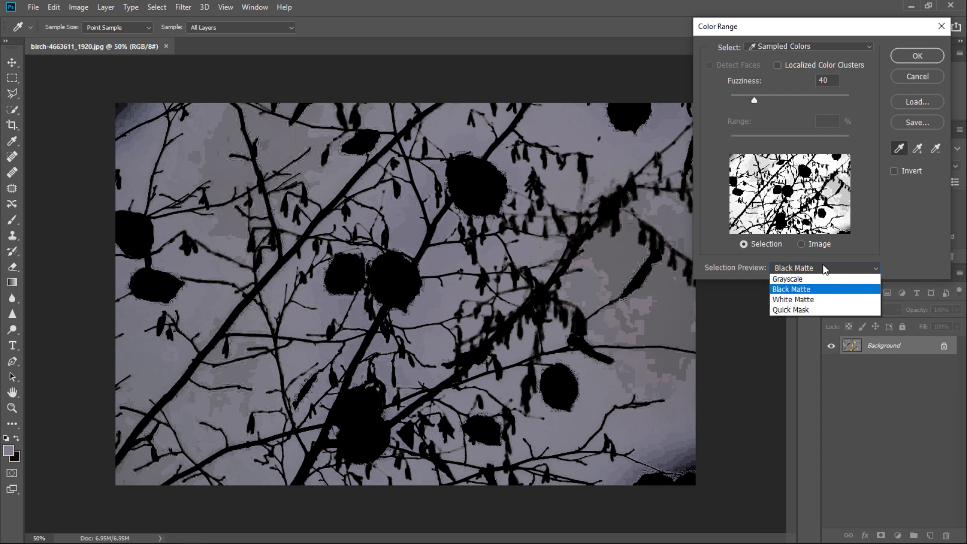
pyautogui.click(802, 316)
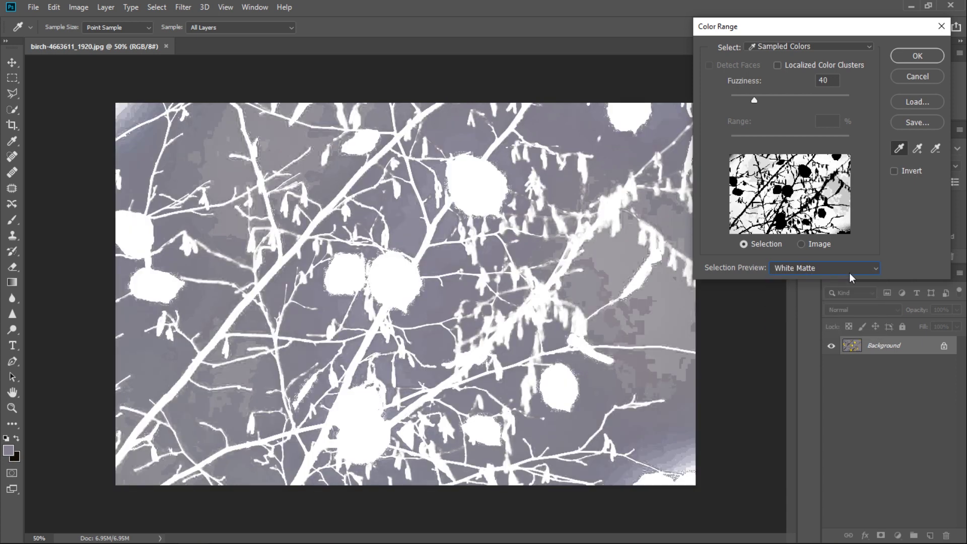
pyautogui.click(832, 269)
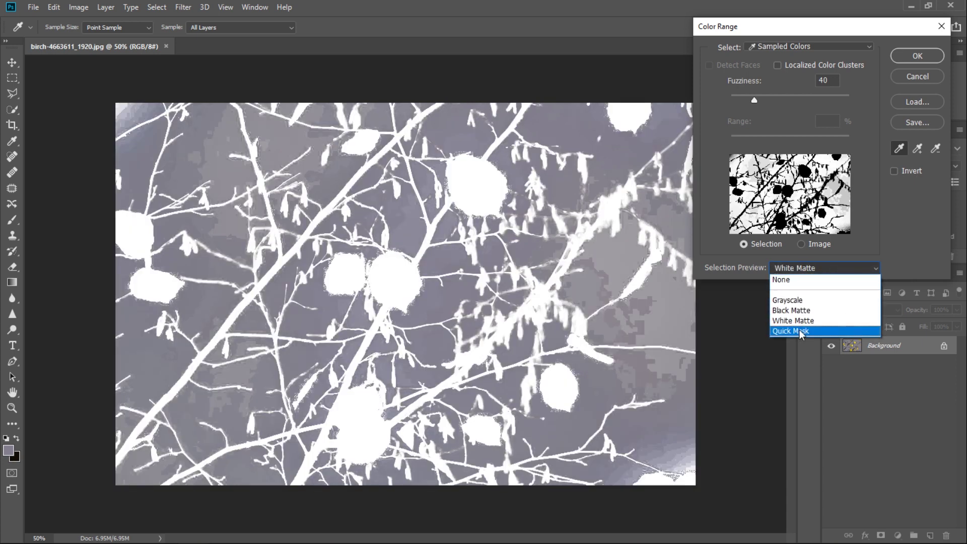
pyautogui.click(799, 330)
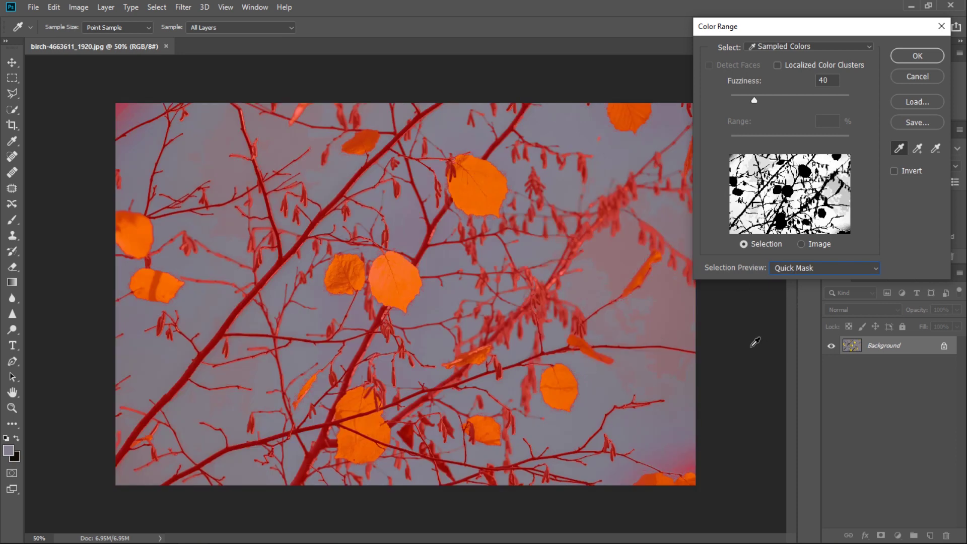
pyautogui.click(828, 268)
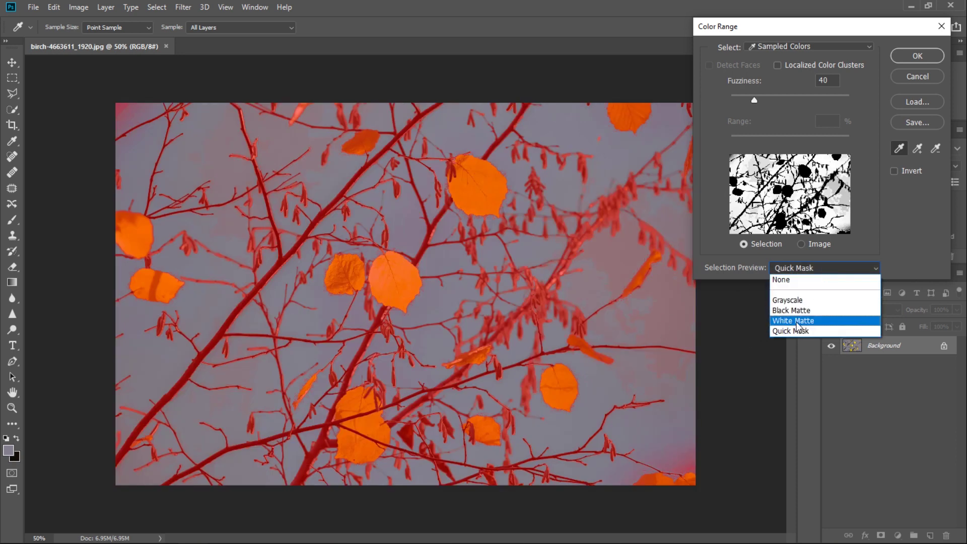
pyautogui.click(797, 325)
pyautogui.click(843, 271)
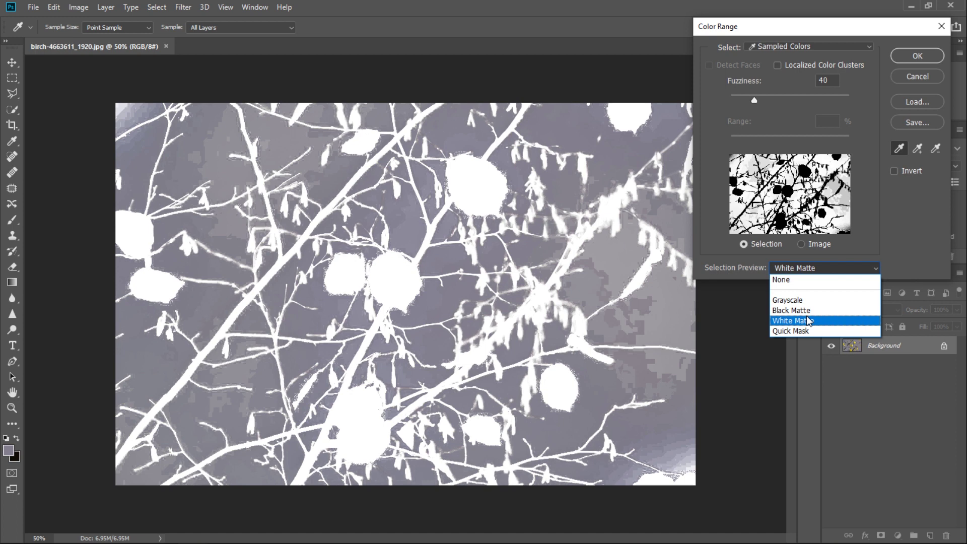
pyautogui.click(796, 310)
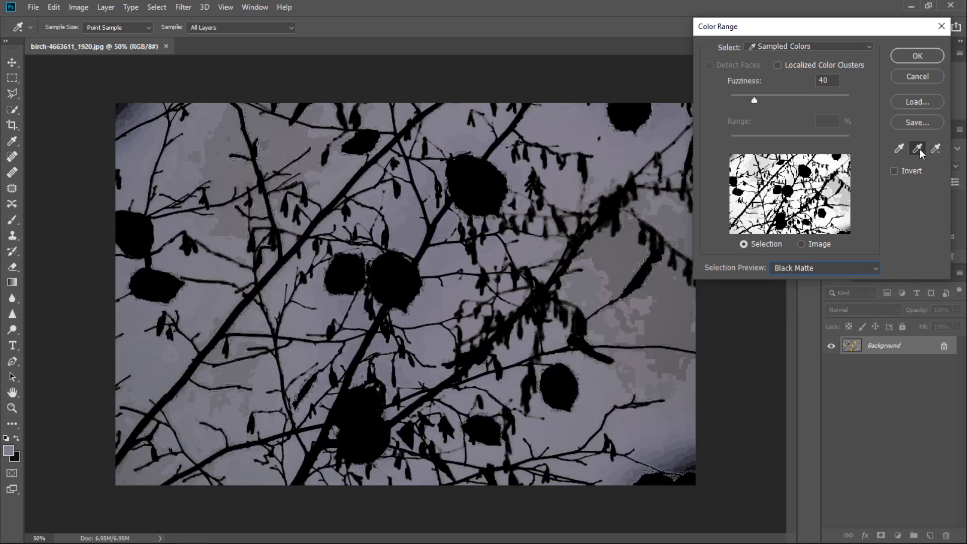
pyautogui.click(917, 150)
# Step: Add the grey sky tones and lighter top-left and bottom-right corners to the sky sample
pyautogui.click(607, 272)
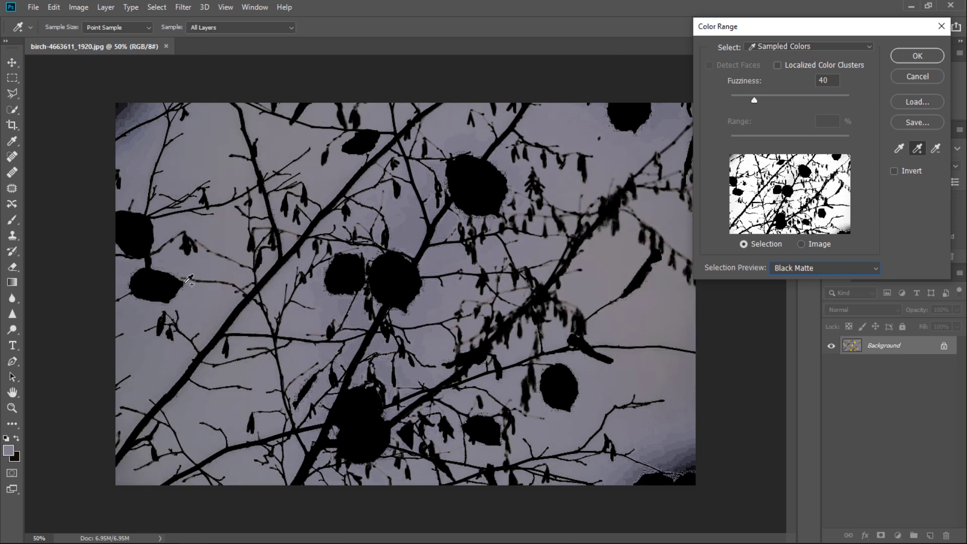
pyautogui.click(138, 160)
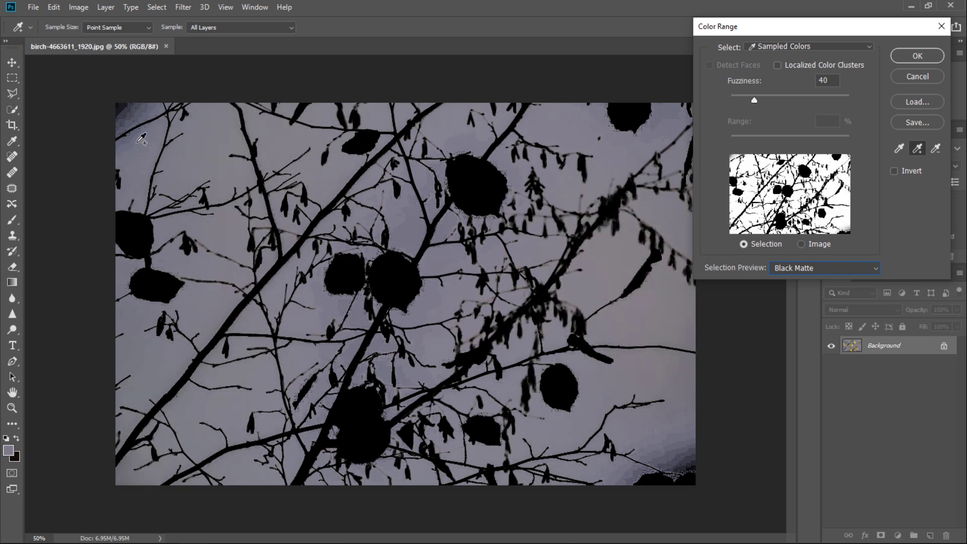
pyautogui.click(664, 438)
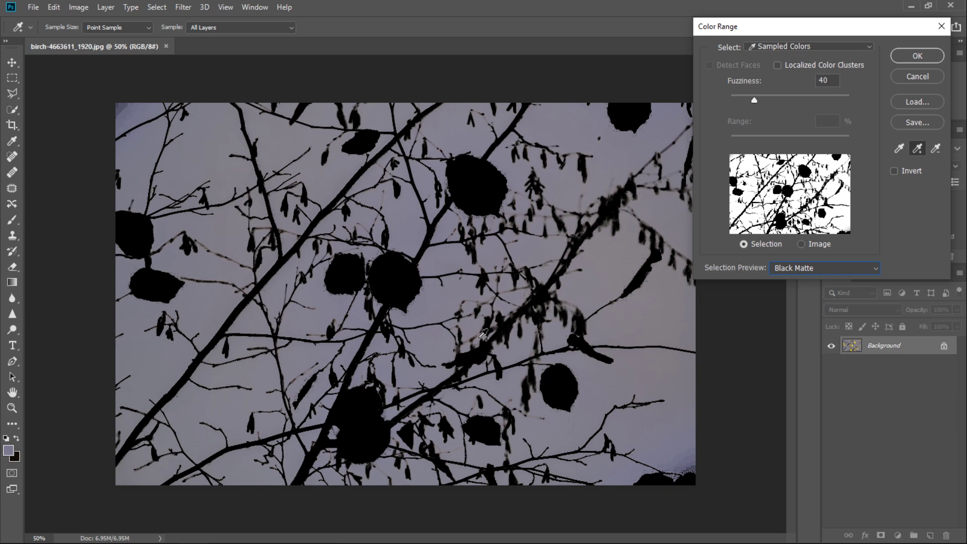
pyautogui.click(826, 268)
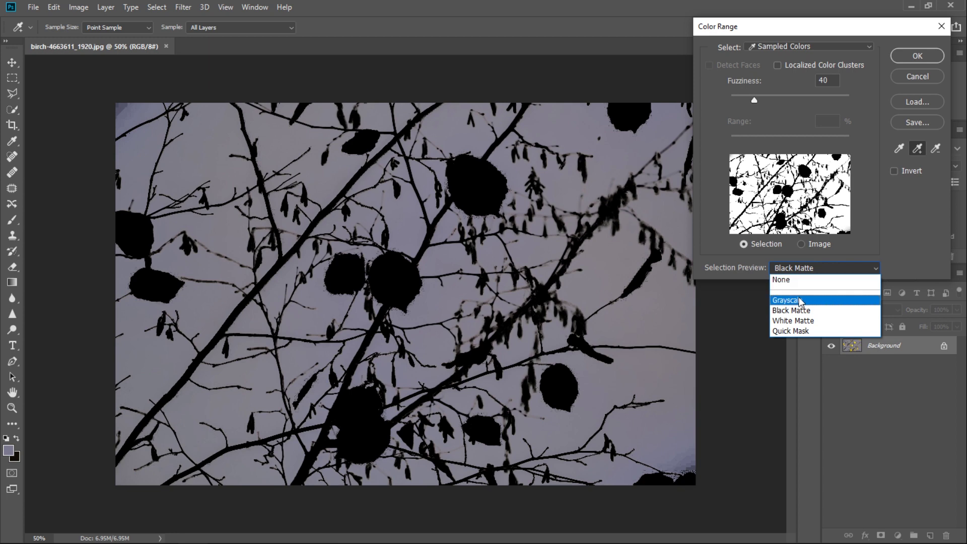
# Step: Switch the preview through Grayscale and White Matte to Quick Mask, tinting branches and leaves red
pyautogui.click(800, 300)
pyautogui.click(836, 269)
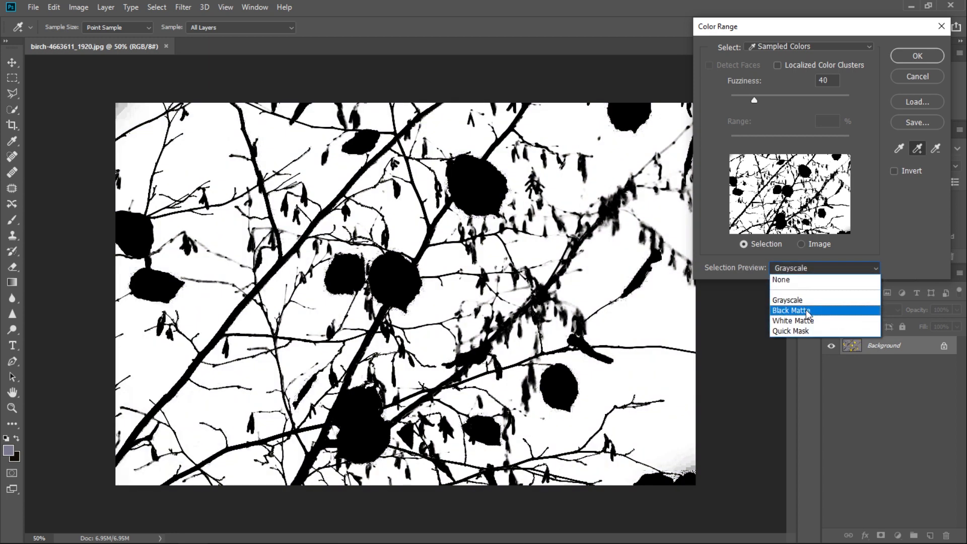
pyautogui.click(804, 320)
pyautogui.click(820, 268)
pyautogui.click(792, 331)
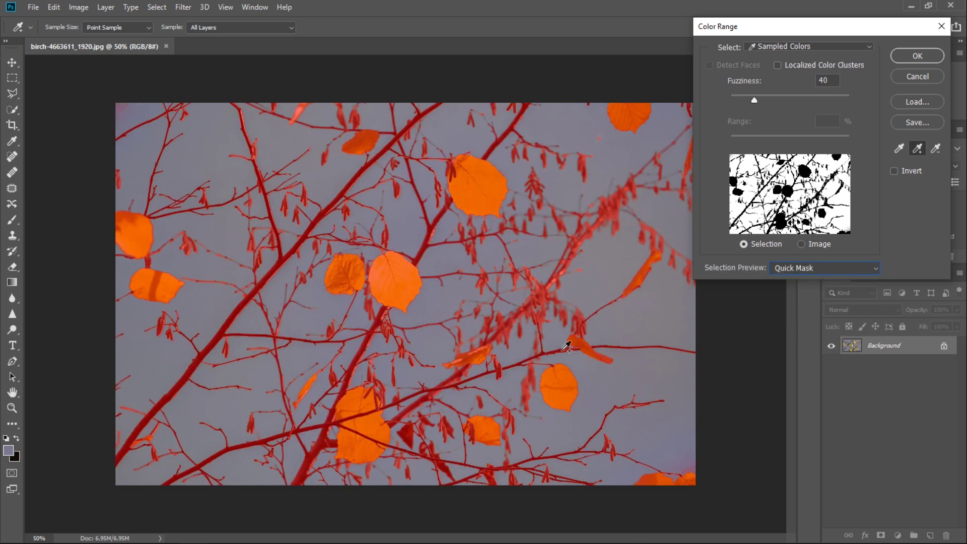
# Step: Invert the sky range to branches and leaves, check Grayscale and Black Matte, and confirm with OK
pyautogui.click(895, 172)
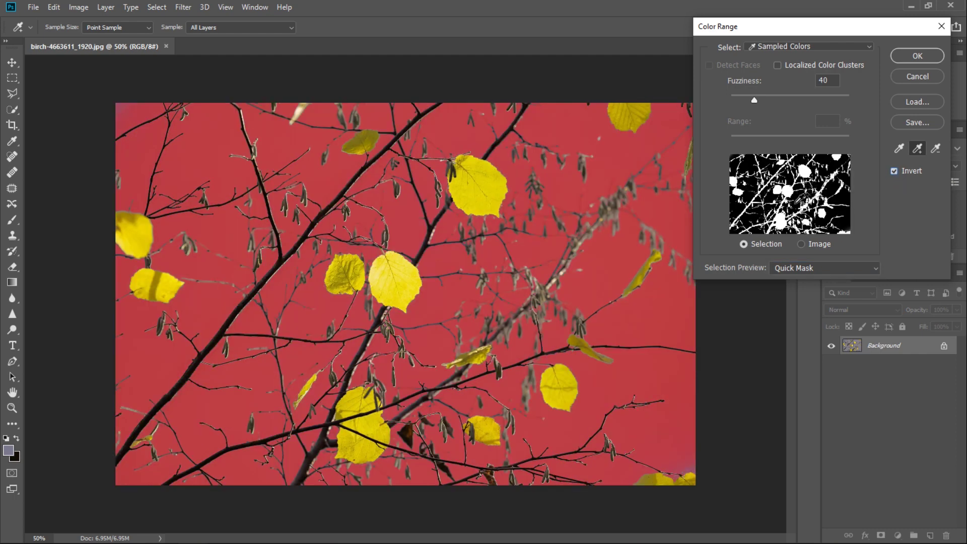
pyautogui.click(844, 269)
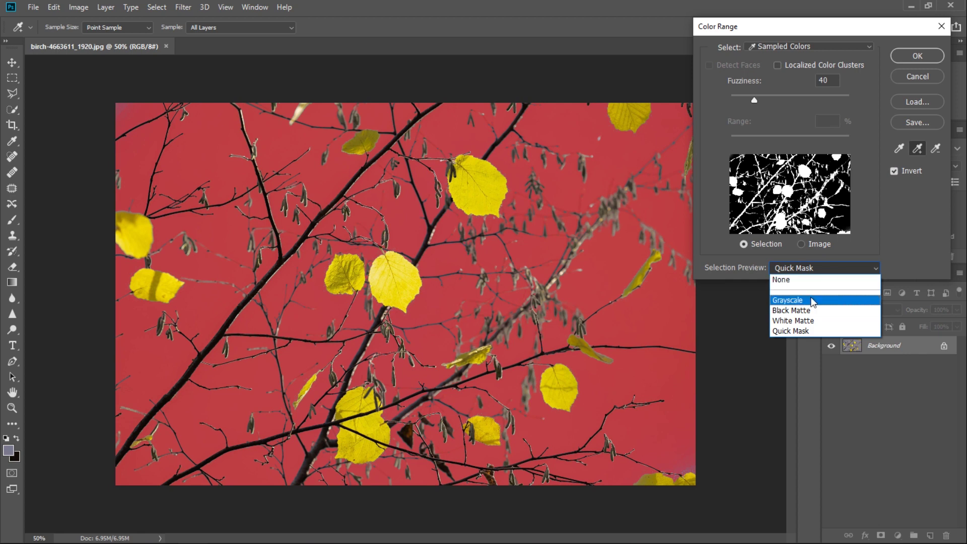
pyautogui.click(811, 299)
pyautogui.click(811, 269)
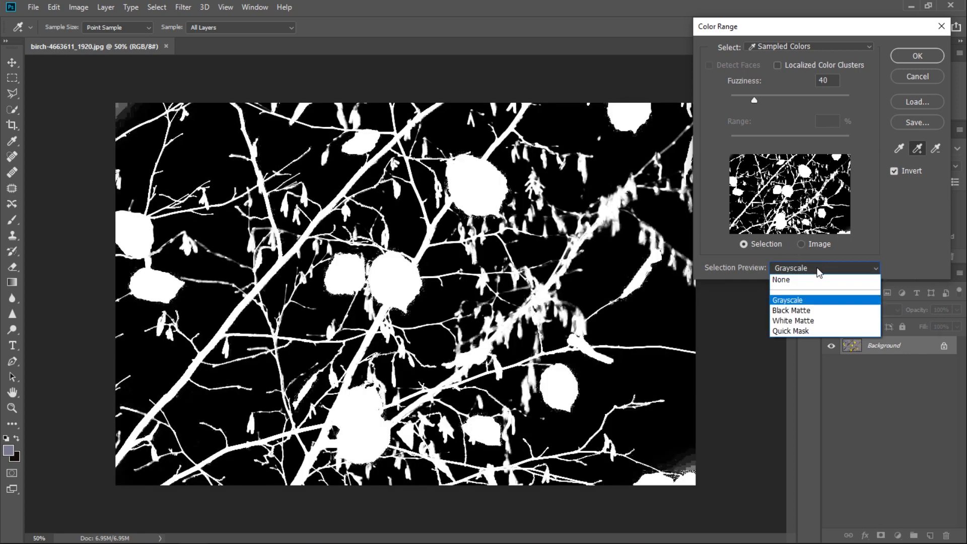
pyautogui.click(794, 309)
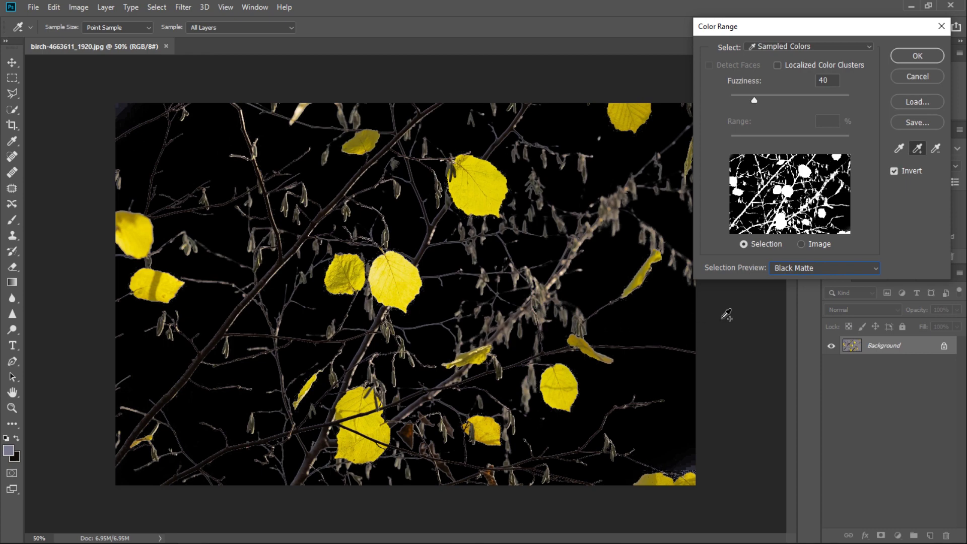
pyautogui.click(915, 54)
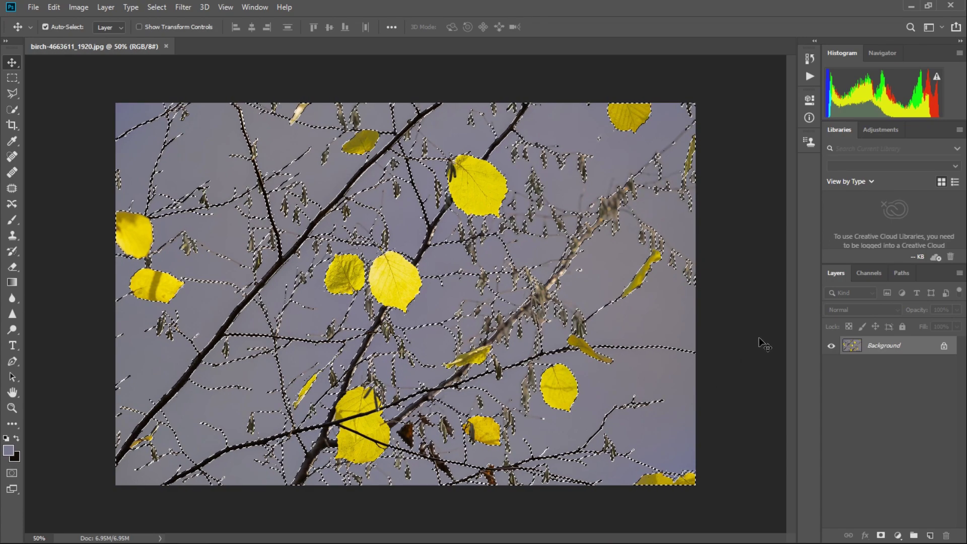
# Step: Copy the selected leaves and branches to Layer 1, hide Background, and zoom to check edges
pyautogui.press('ctrl')
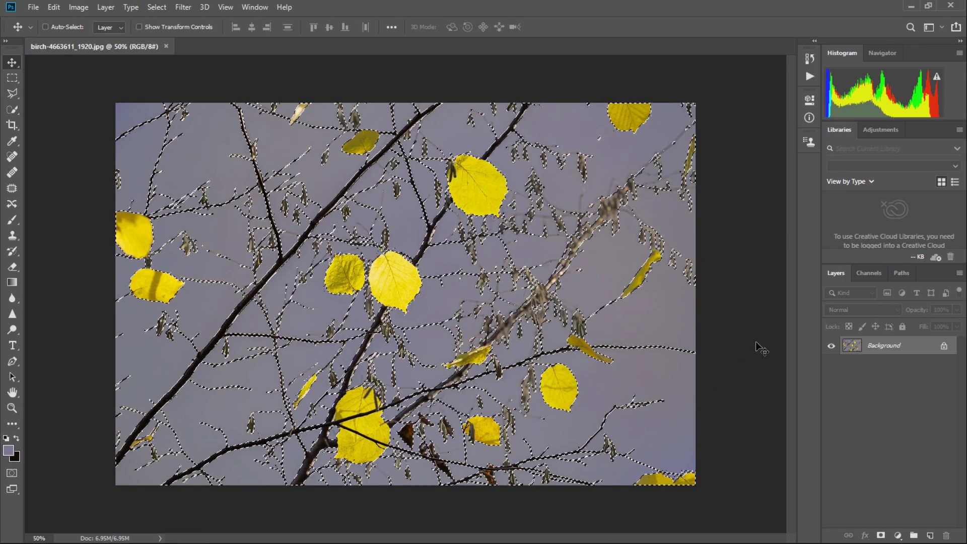
pyautogui.hotkey('ctrl', 'j')
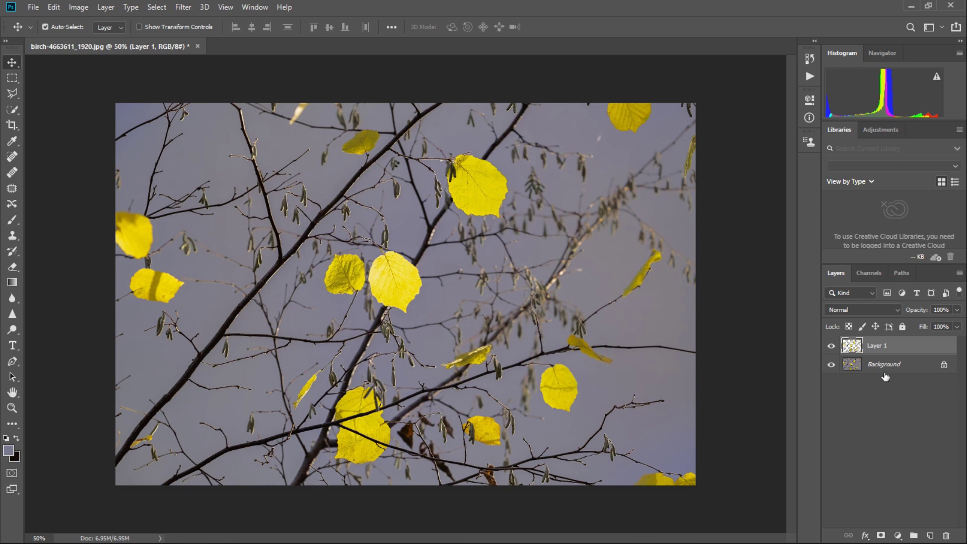
pyautogui.click(832, 365)
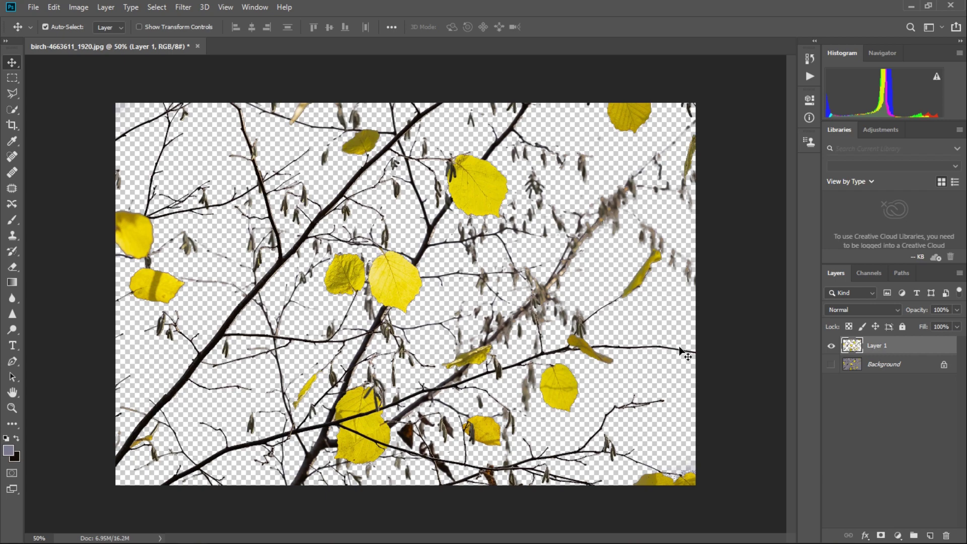
pyautogui.hotkey('ctrl', '+')
pyautogui.hotkey('ctrl', '+')
pyautogui.hotkey('ctrl', '+')
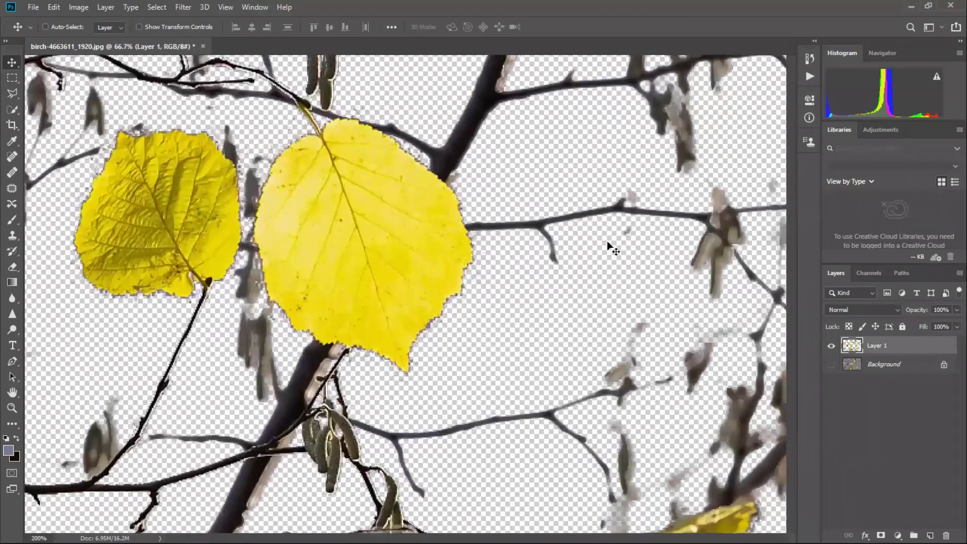
pyautogui.hotkey('ctrl', '+')
pyautogui.hotkey('ctrl', '-')
pyautogui.hotkey('ctrl', '-')
pyautogui.hotkey('ctrl', '-')
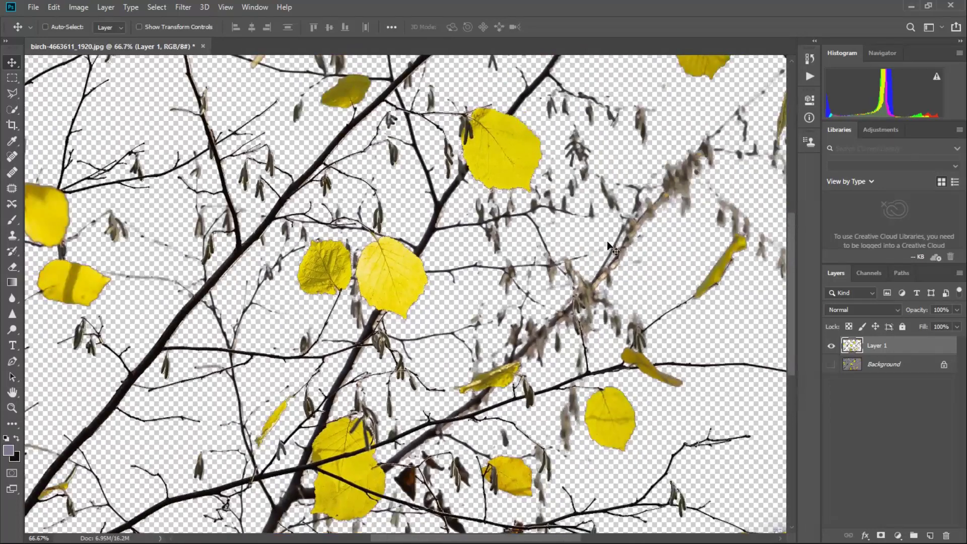
pyautogui.hotkey('ctrl', '-')
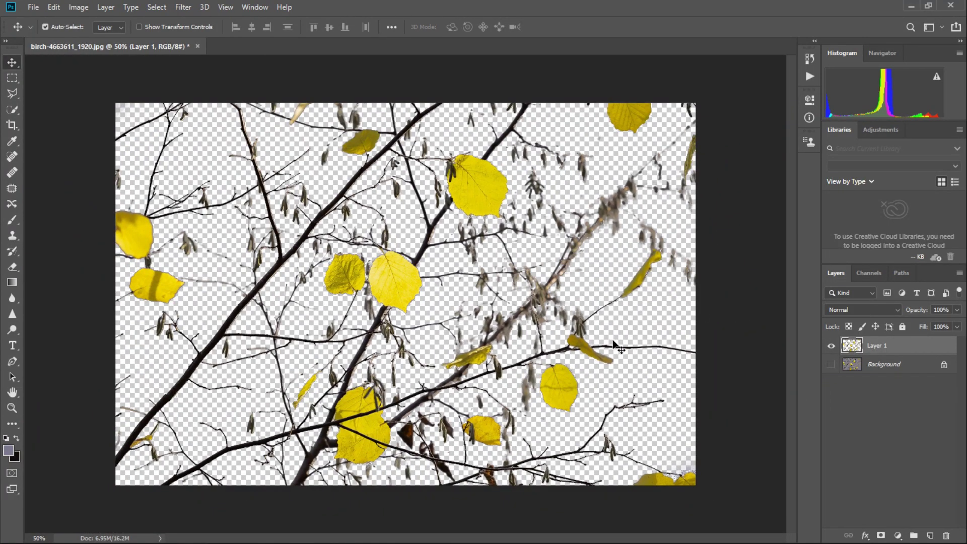
# Step: Hide Layer 1, show and select the Background photo, and reset colours to black and white
pyautogui.click(831, 347)
pyautogui.click(831, 364)
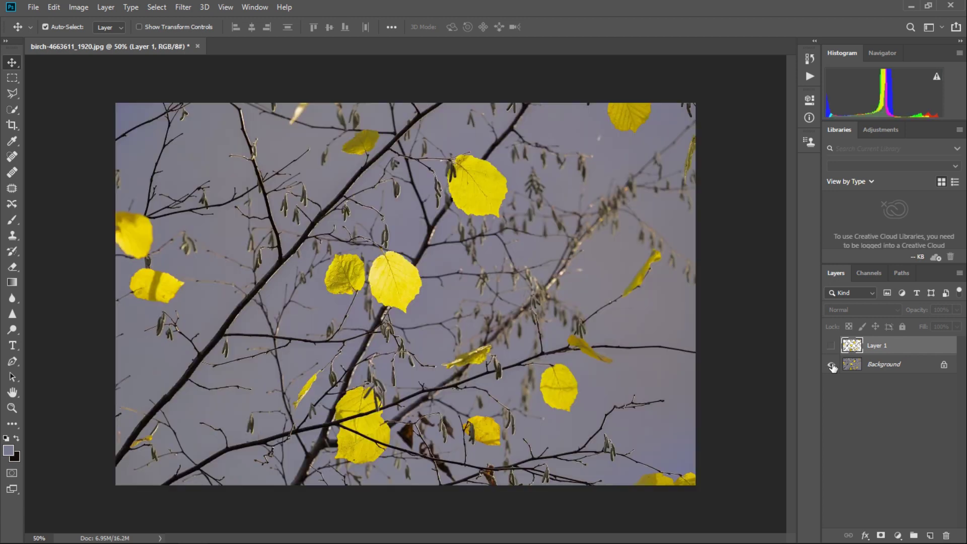
pyautogui.hotkey('alt', '[')
pyautogui.press('d')
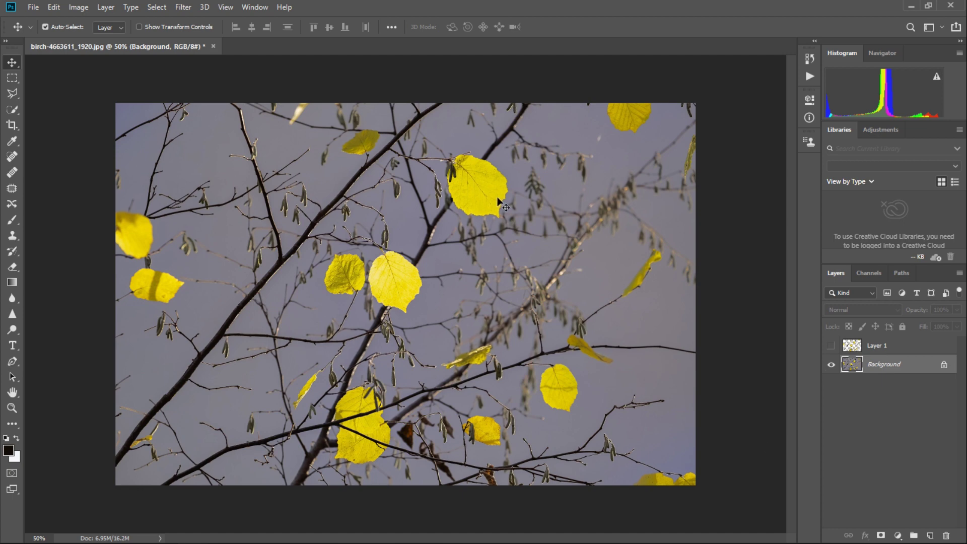
pyautogui.click(157, 8)
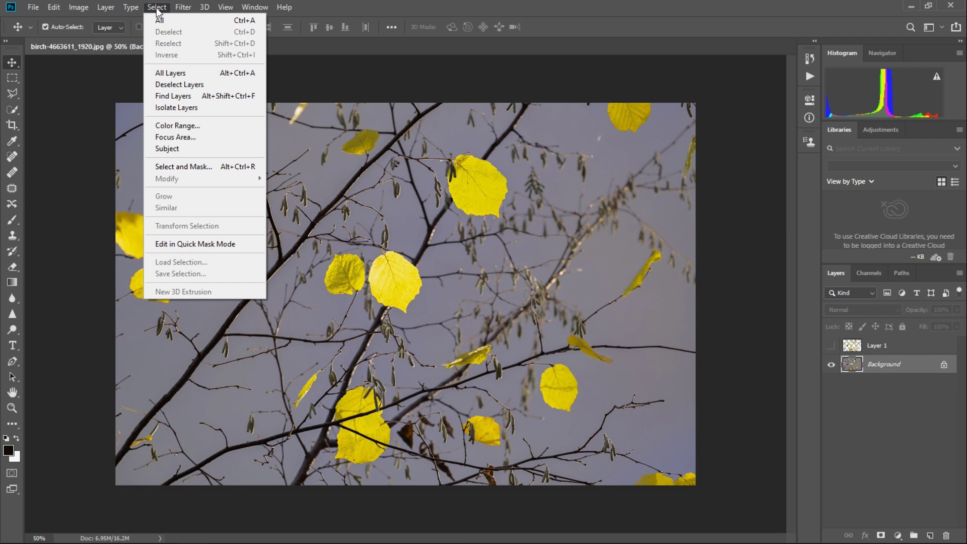
# Step: Open Color Range on the birch photo with Selection Preview set to Grayscale
pyautogui.click(180, 126)
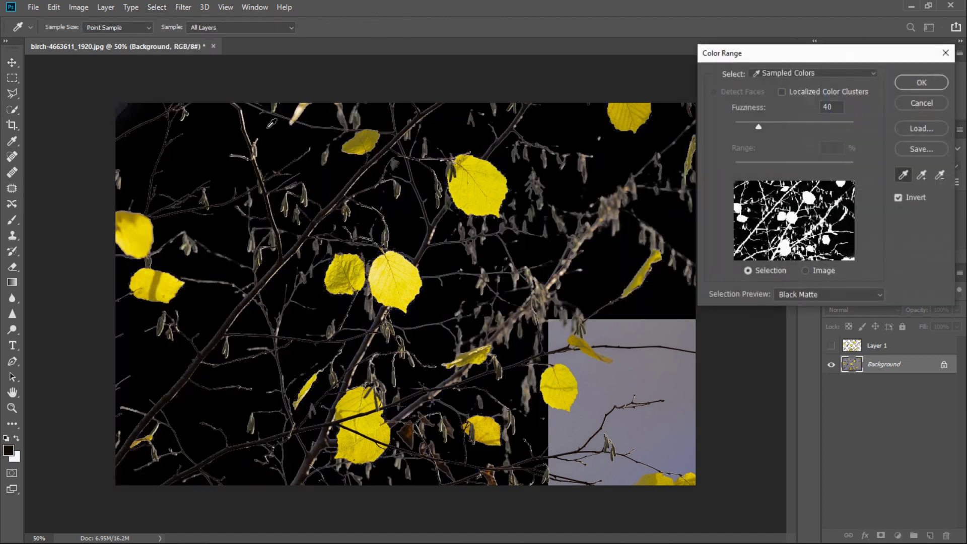
pyautogui.moveTo(860, 53); pyautogui.dragTo(644, 69)
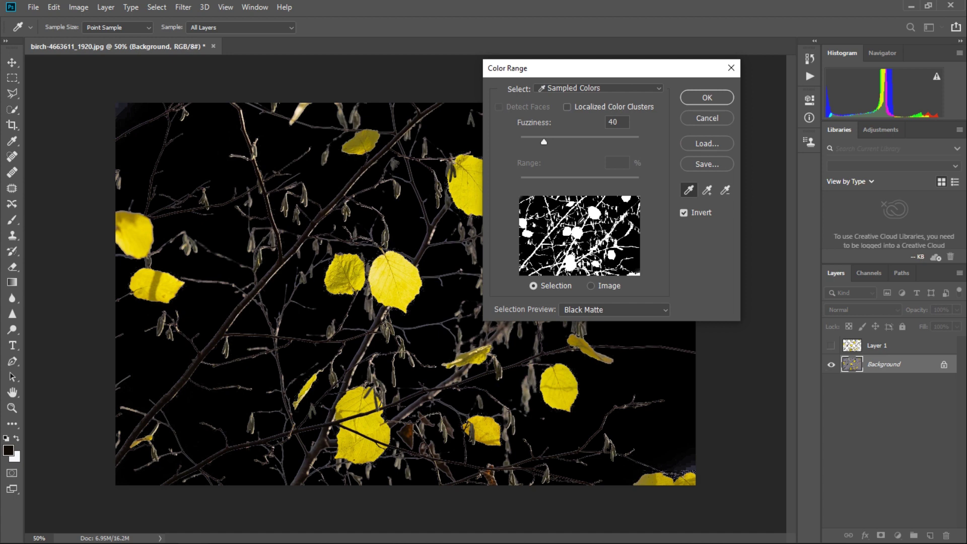
pyautogui.click(619, 313)
pyautogui.click(597, 337)
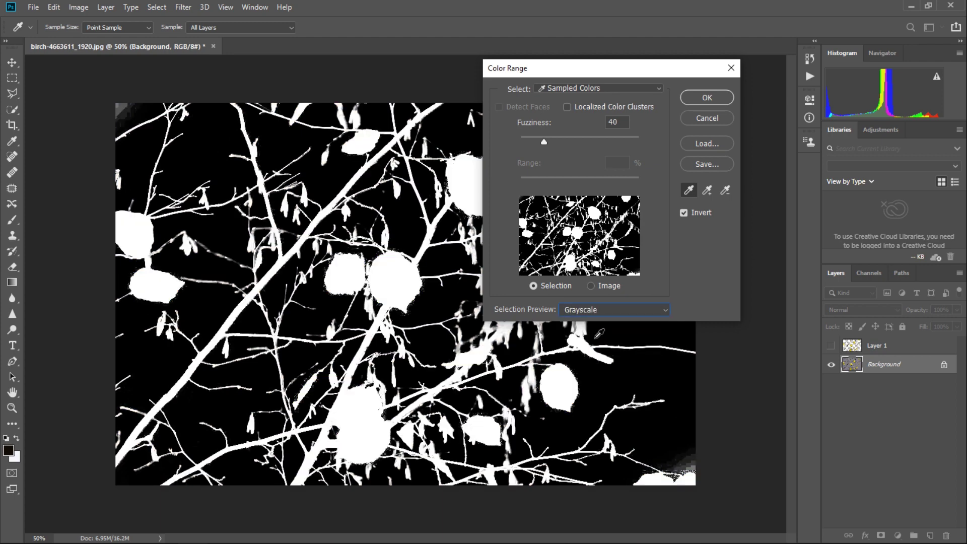
pyautogui.moveTo(620, 68); pyautogui.dragTo(723, 68)
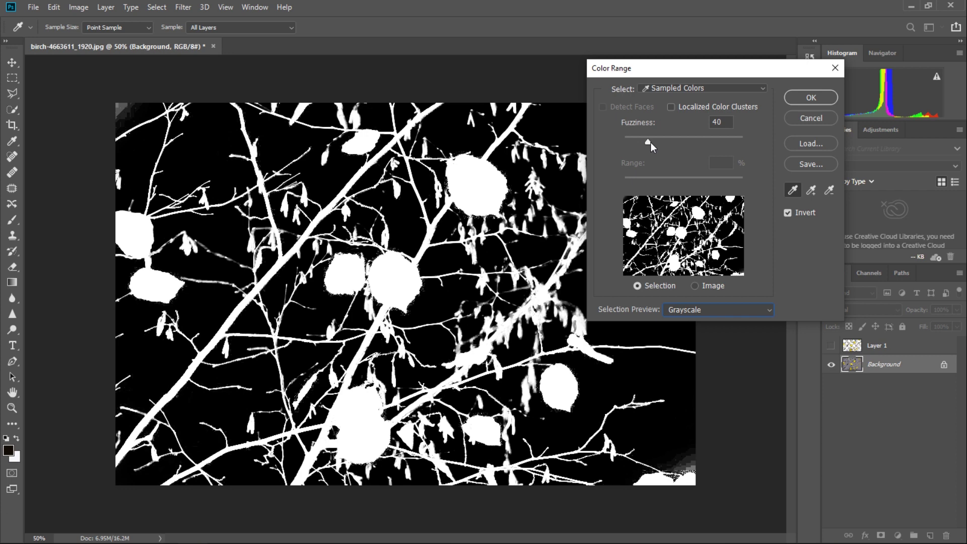
# Step: Set Color Range Fuzziness to 200 and accept the softer leaves-and-branches selection
pyautogui.moveTo(648, 143); pyautogui.dragTo(743, 143)
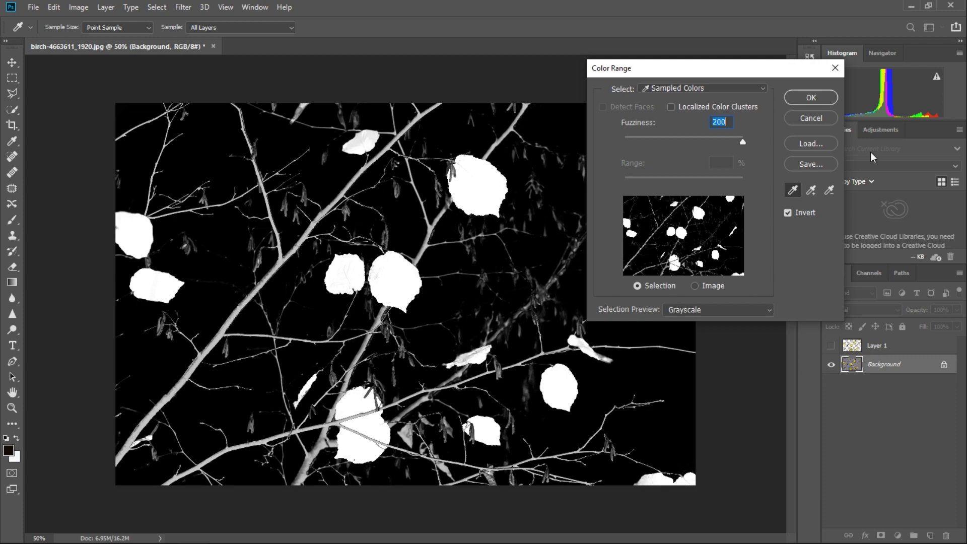
pyautogui.click(809, 101)
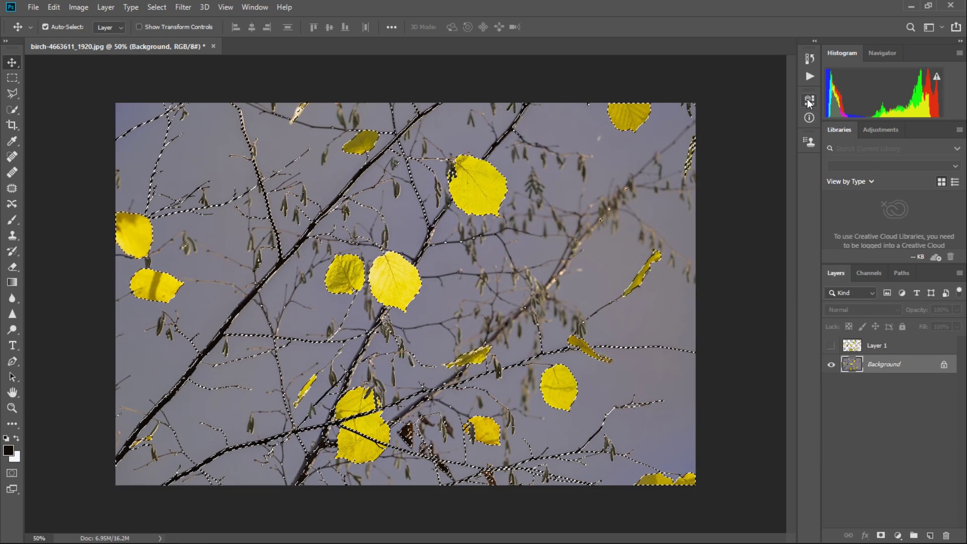
# Step: Copy the fuzziness-200 selection onto Layer 2 and hide the Background layer
pyautogui.press('ctrl')
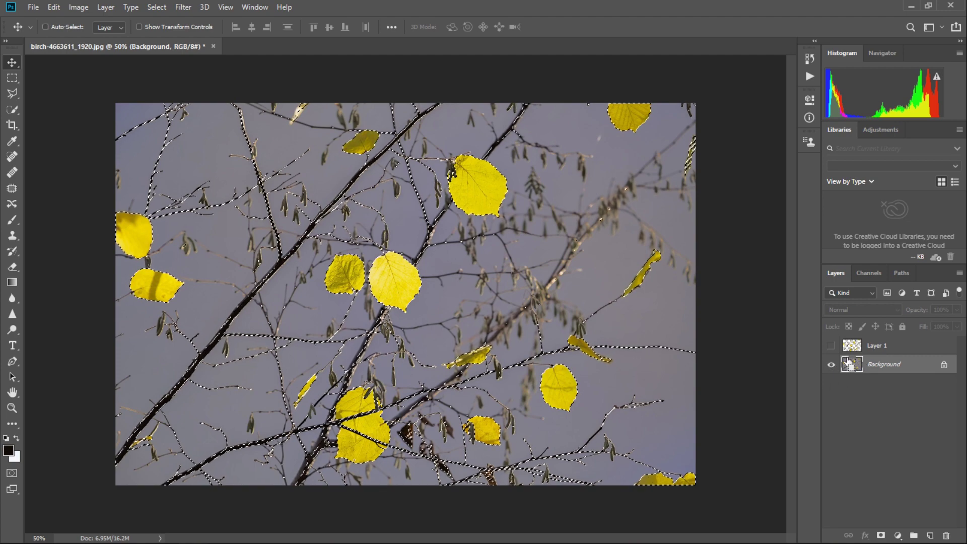
pyautogui.hotkey('ctrl', 'j')
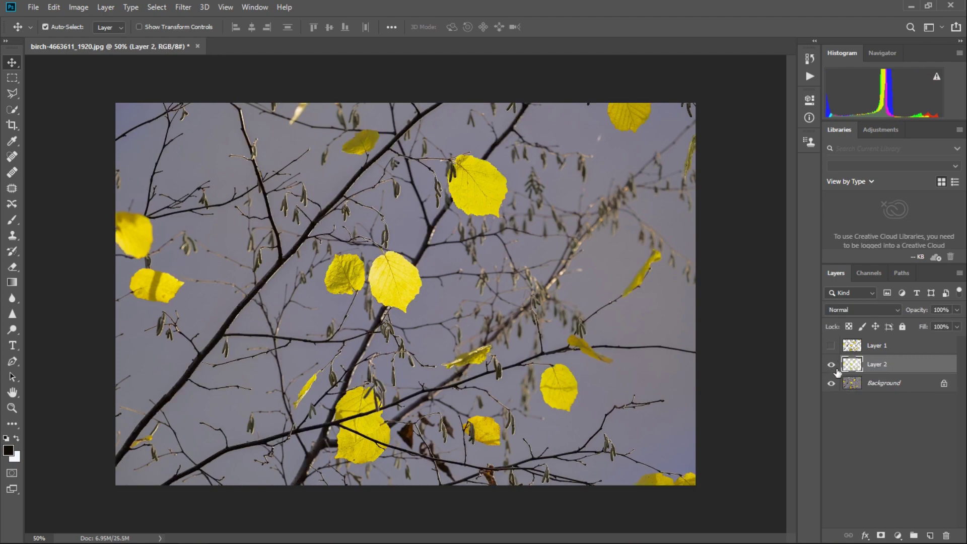
pyautogui.click(831, 384)
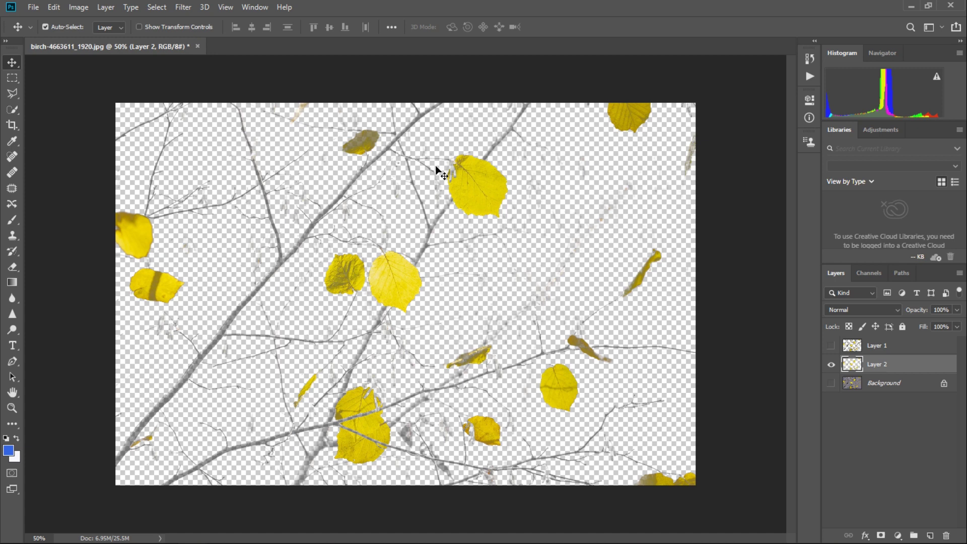
pyautogui.click(184, 7)
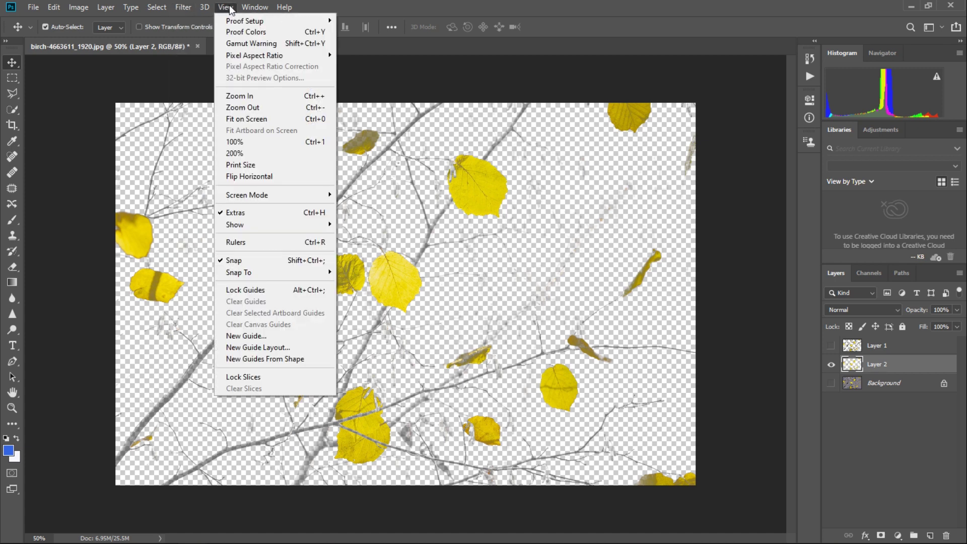
pyautogui.click(522, 85)
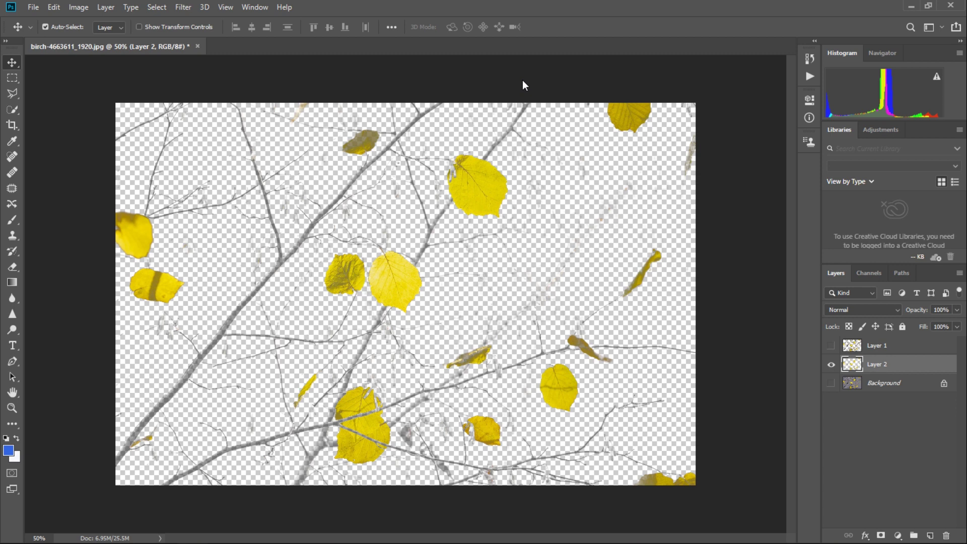